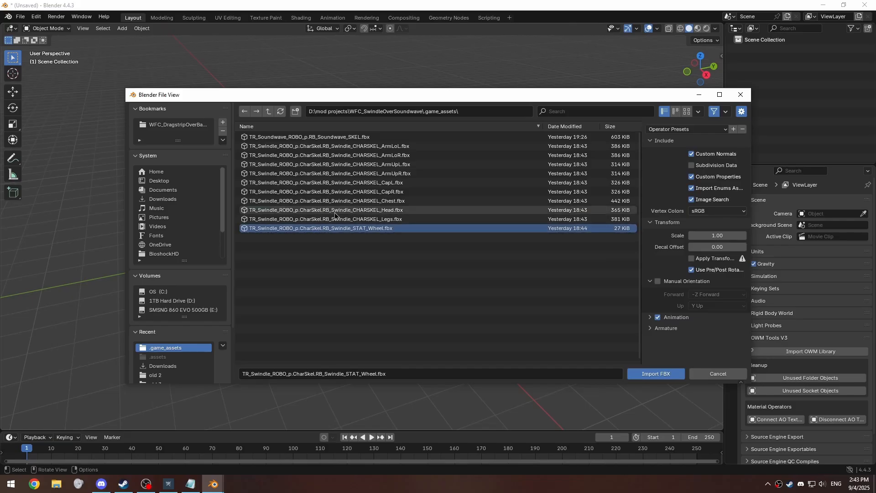
# - Import the Swindle FBX files ArmLoR, ArmUpR, CapR, Chest, Head, Legs and STAT_Wheel from the game_assets folder
pyautogui.moveTo(342, 232); pyautogui.dragTo(379, 177)
pyautogui.keyDown('ctrl'); pyautogui.click(381, 174); pyautogui.keyUp('ctrl')
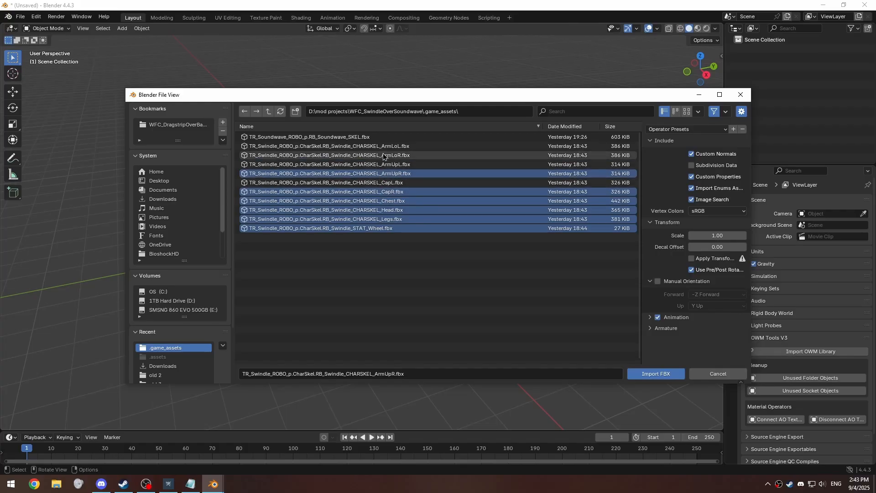
pyautogui.keyDown('ctrl'); pyautogui.click(385, 156); pyautogui.keyUp('ctrl')
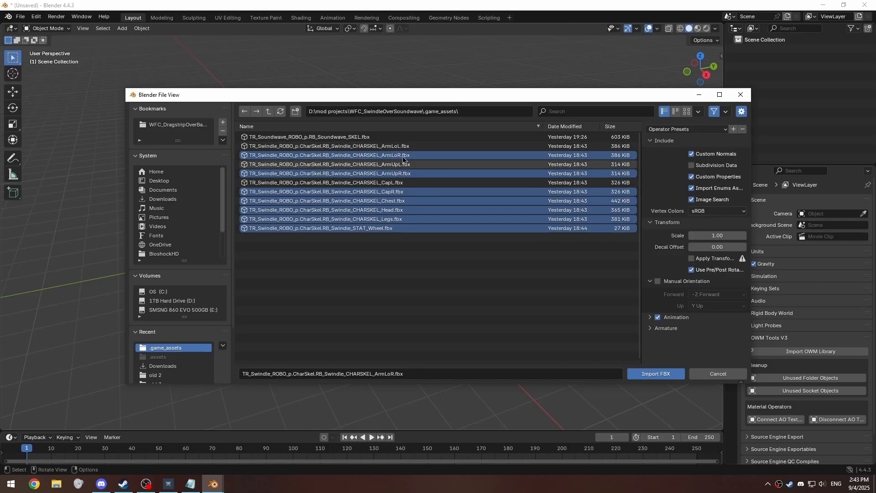
pyautogui.click(648, 373)
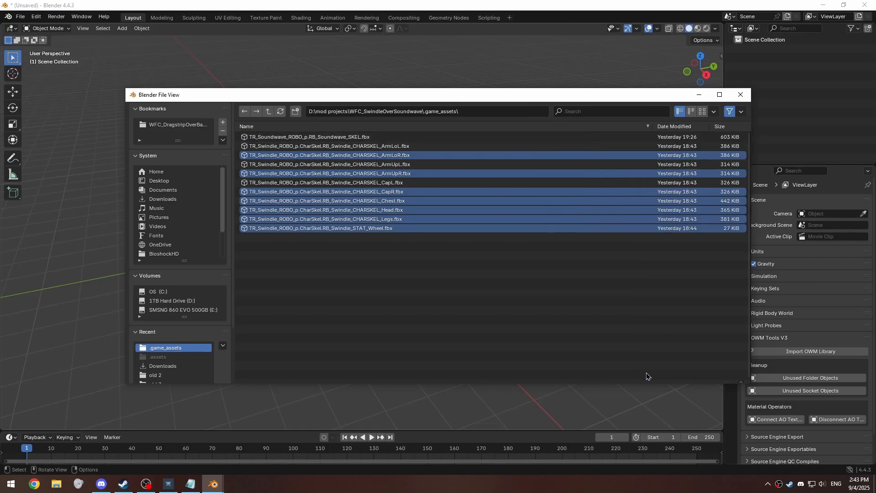
# - Delete the six imported parent empties from RB_Swindle_CHARSKEL_ArmLoR through RB_Swindle_CHARSKEL_Legs, keeping their armatures and meshes
pyautogui.moveTo(391, 196); pyautogui.dragTo(384, 194, button='middle')
pyautogui.keyDown('shift'); pyautogui.moveTo(385, 193); pyautogui.dragTo(397, 291, button='middle'); pyautogui.keyUp('shift')
pyautogui.scroll(4, 401, 274)
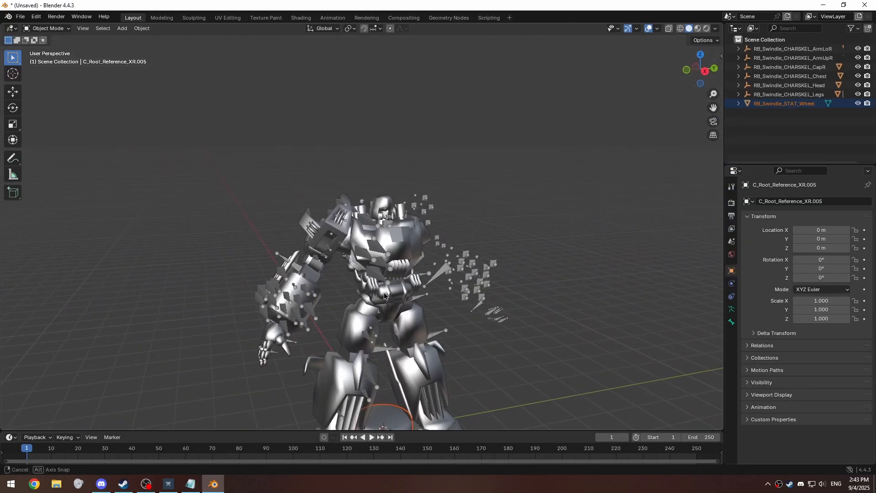
pyautogui.keyDown('shift'); pyautogui.moveTo(403, 259); pyautogui.dragTo(370, 180, button='middle'); pyautogui.keyUp('shift')
pyautogui.click(792, 48)
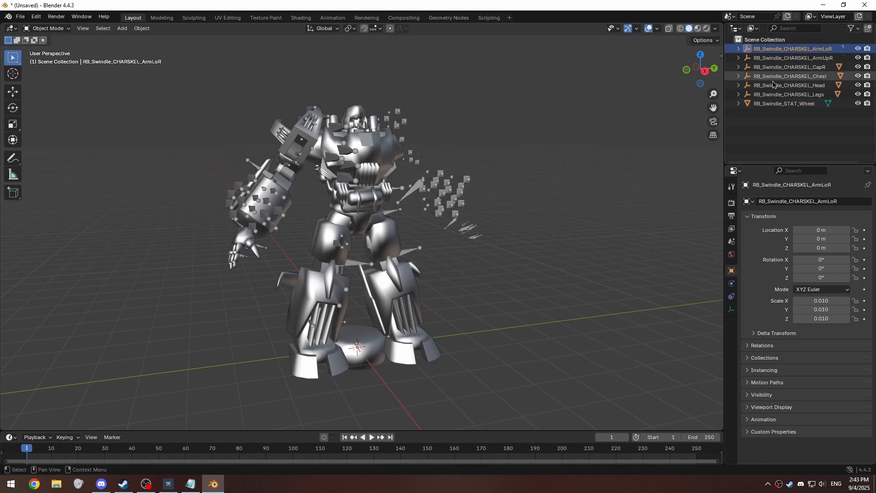
pyautogui.keyDown('shift'); pyautogui.click(789, 94); pyautogui.keyUp('shift')
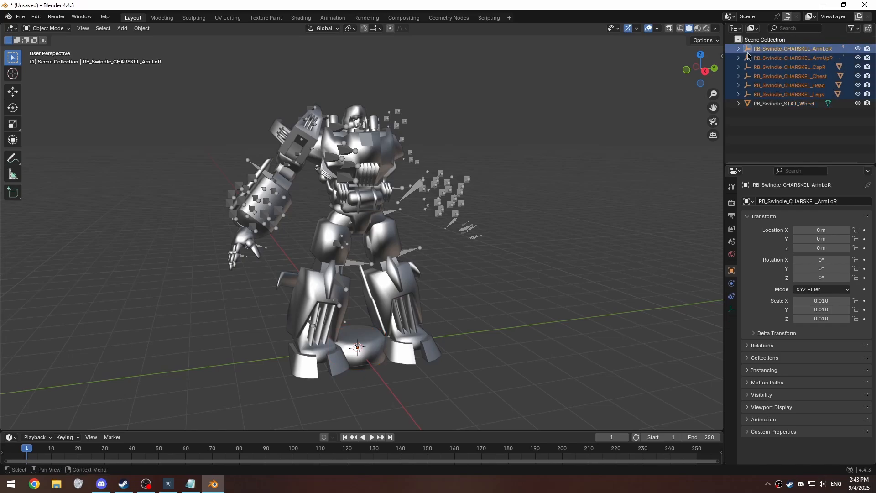
pyautogui.press('Delete')
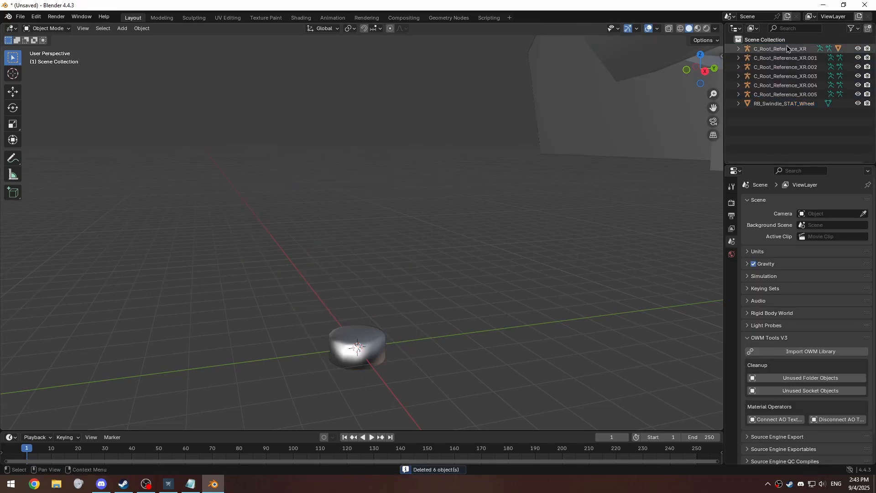
# - Delete the duplicate armatures C_Root_Reference_XR.001 through C_Root_Reference_XR.005
pyautogui.click(787, 60)
pyautogui.keyDown('shift'); pyautogui.click(788, 94); pyautogui.keyUp('shift')
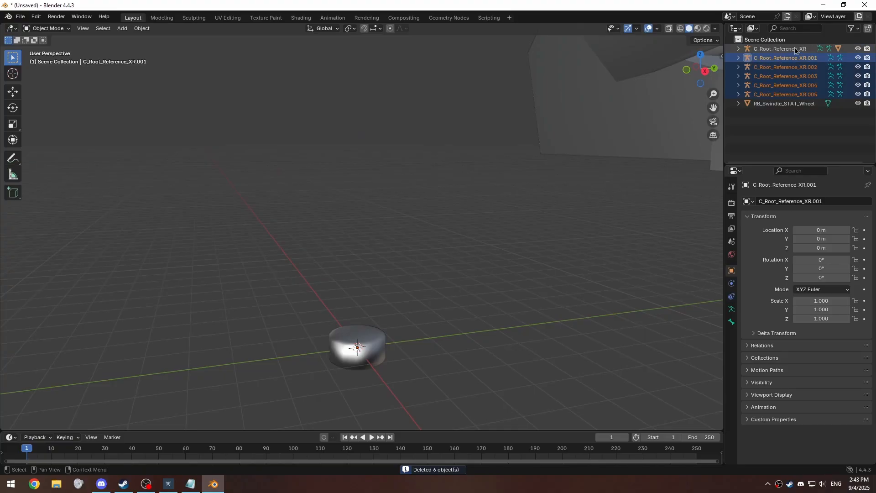
pyautogui.press('Delete')
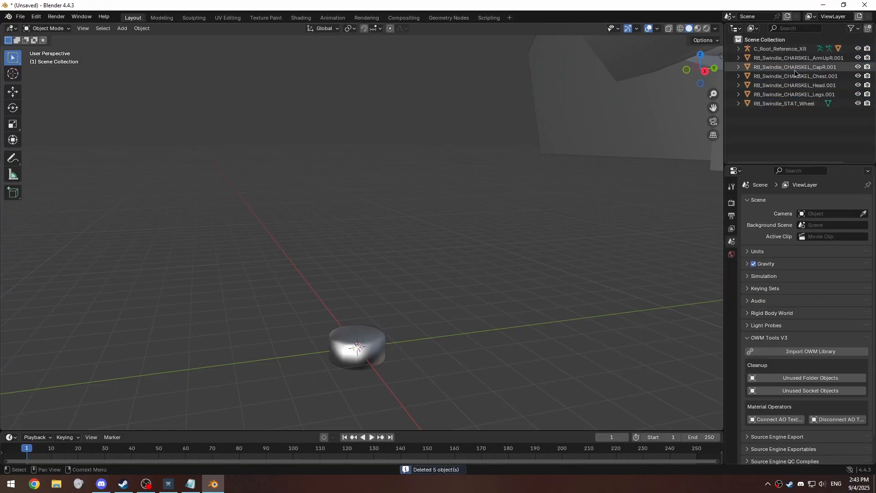
# - Parent the ArmUpR, CapR, Chest, Head and Legs meshes to the C_Root_Reference_XR armature using Armature Deform
pyautogui.click(796, 94)
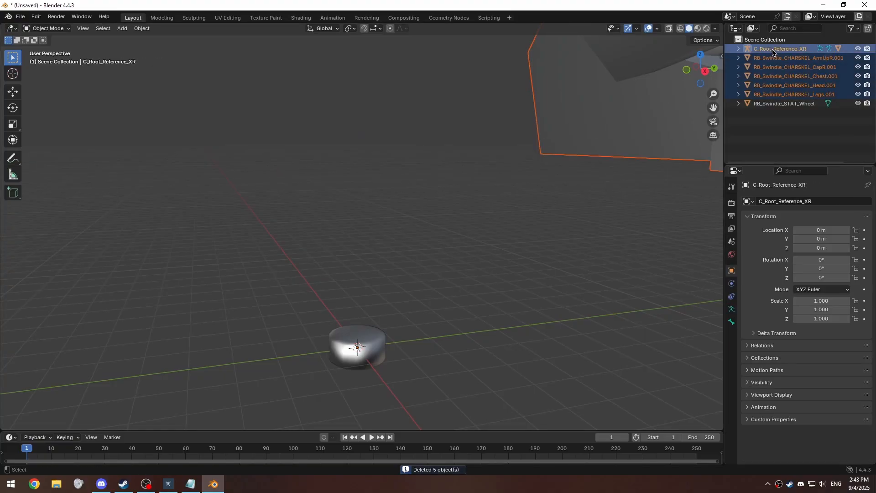
pyautogui.keyDown('ctrl'); pyautogui.click(772, 48); pyautogui.keyUp('ctrl')
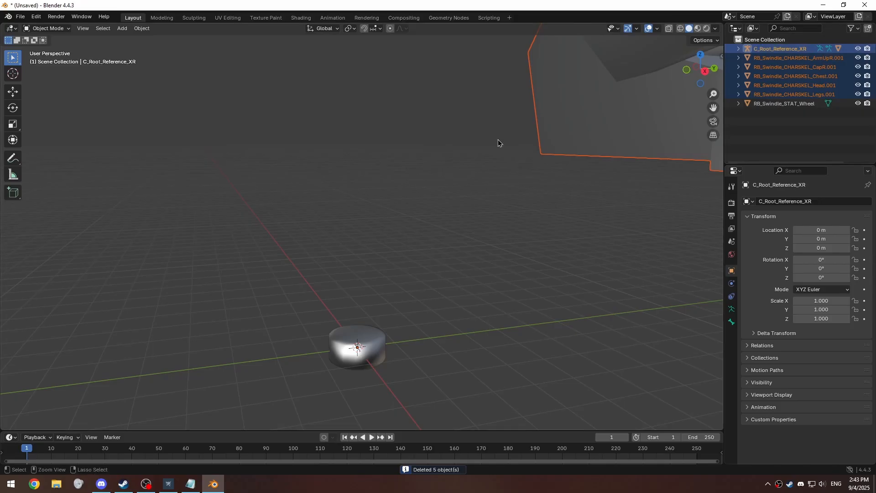
pyautogui.hotkey('ctrl', 'p')
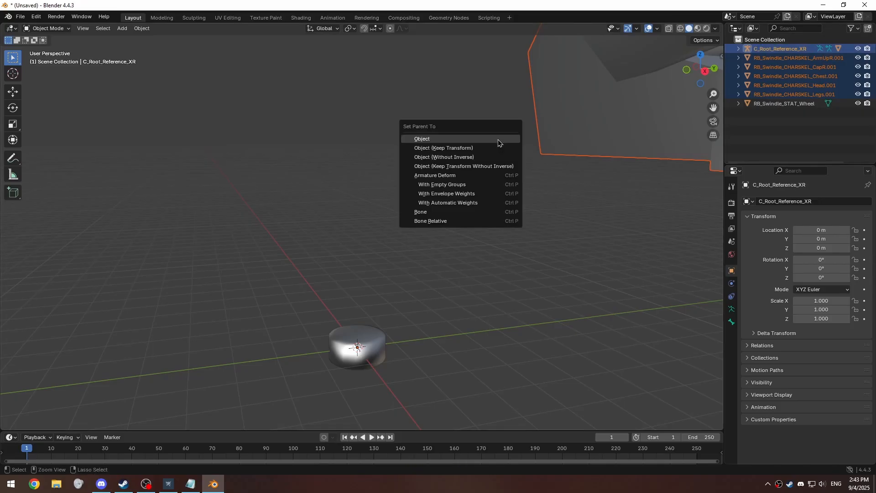
pyautogui.click(437, 176)
# - Set the viewport's clip start to 1 m and clip end to 99999 m
pyautogui.scroll(-20, 453, 136)
pyautogui.moveTo(432, 141); pyautogui.dragTo(457, 186, button='middle')
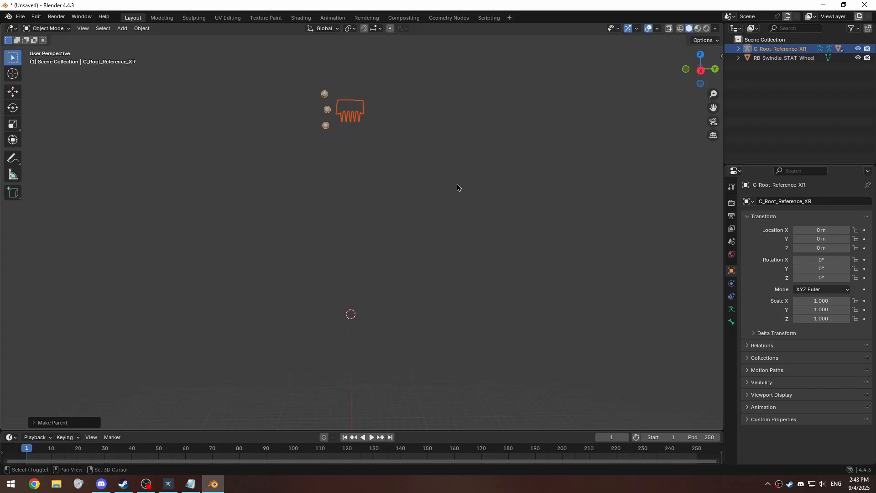
pyautogui.click(719, 55)
pyautogui.click(718, 100)
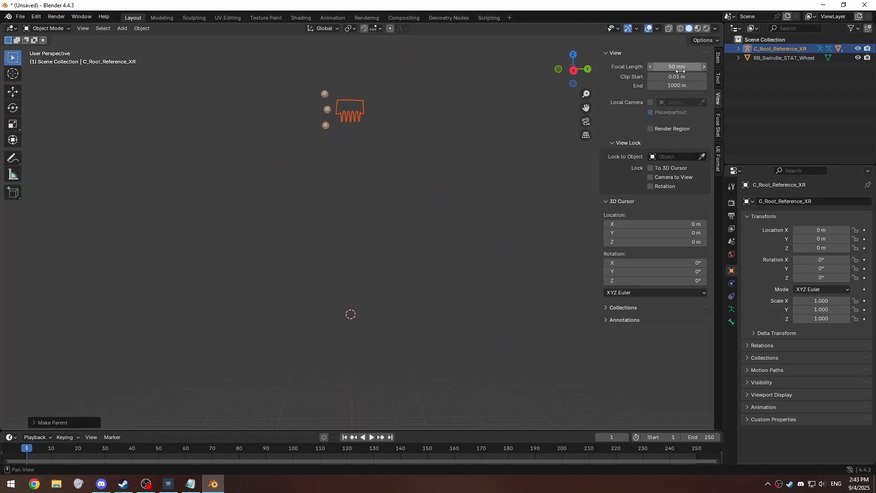
pyautogui.click(682, 76)
pyautogui.write('1')
pyautogui.press('Return')
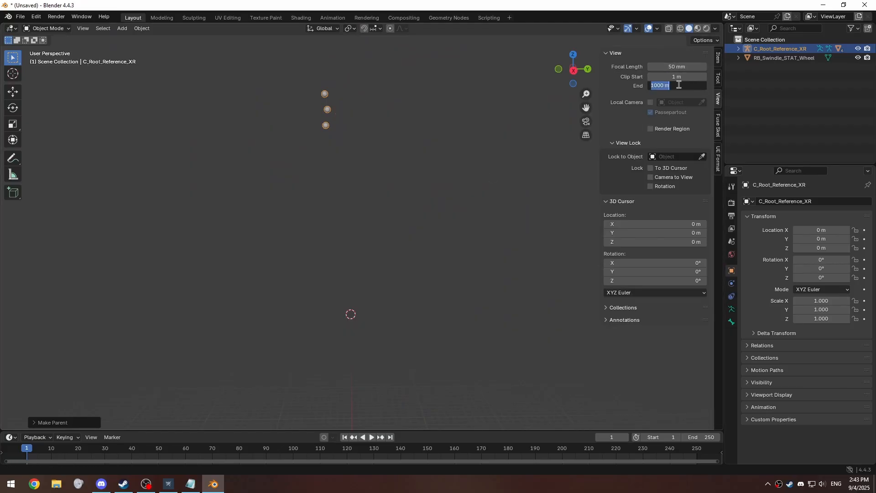
pyautogui.click(678, 85)
pyautogui.write('99999')
pyautogui.press('Return')
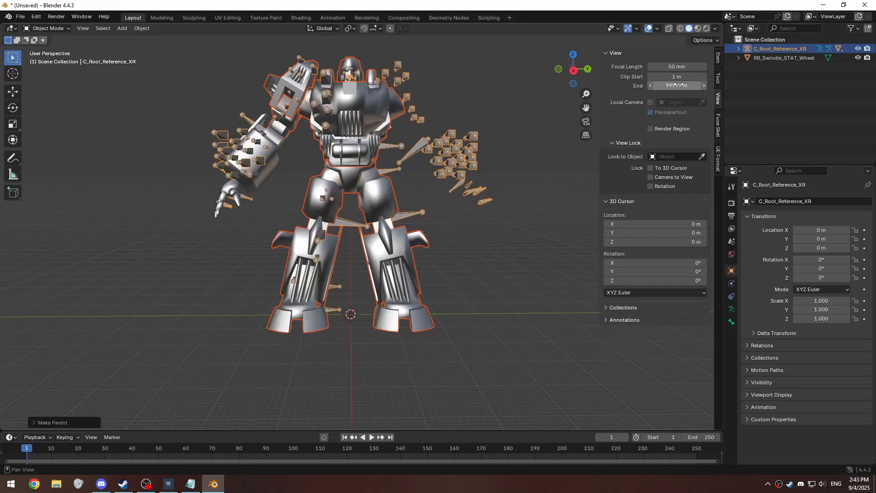
# - Test the rig in Pose Mode by trial-moving the R_Leg_Knee_XB bone and cancelling the move
pyautogui.moveTo(410, 79); pyautogui.dragTo(396, 93, button='middle')
pyautogui.keyDown('shift'); pyautogui.moveTo(396, 94); pyautogui.dragTo(361, 180, button='middle'); pyautogui.keyUp('shift')
pyautogui.scroll(3, 367, 185)
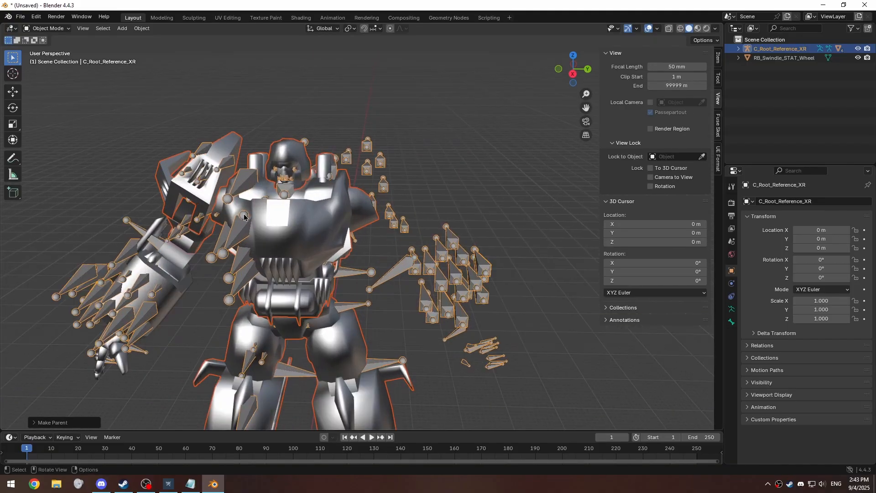
pyautogui.click(199, 270)
pyautogui.click(204, 262)
pyautogui.moveTo(221, 243); pyautogui.dragTo(231, 244, button='middle')
pyautogui.hotkey('ctrl', 'Tab')
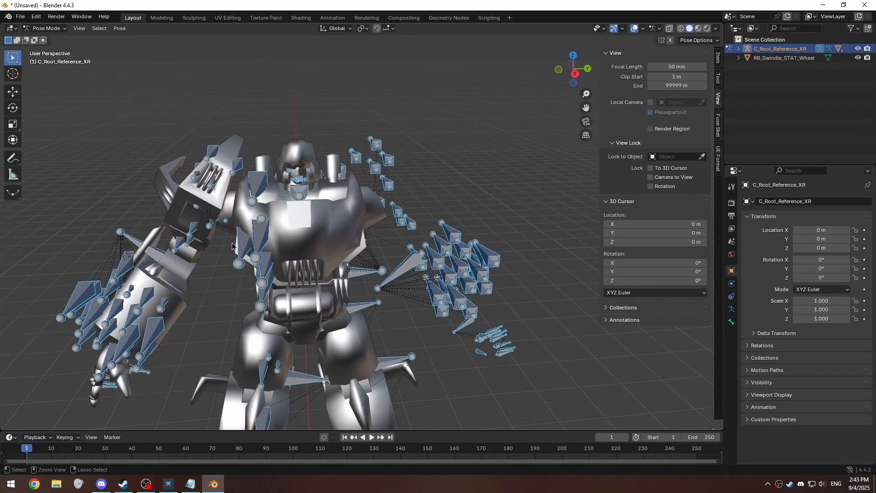
pyautogui.click(247, 185)
pyautogui.moveTo(247, 185); pyautogui.dragTo(335, 257, button='middle')
pyautogui.click(325, 288)
pyautogui.moveTo(325, 288); pyautogui.dragTo(321, 279, button='middle')
pyautogui.press('g')
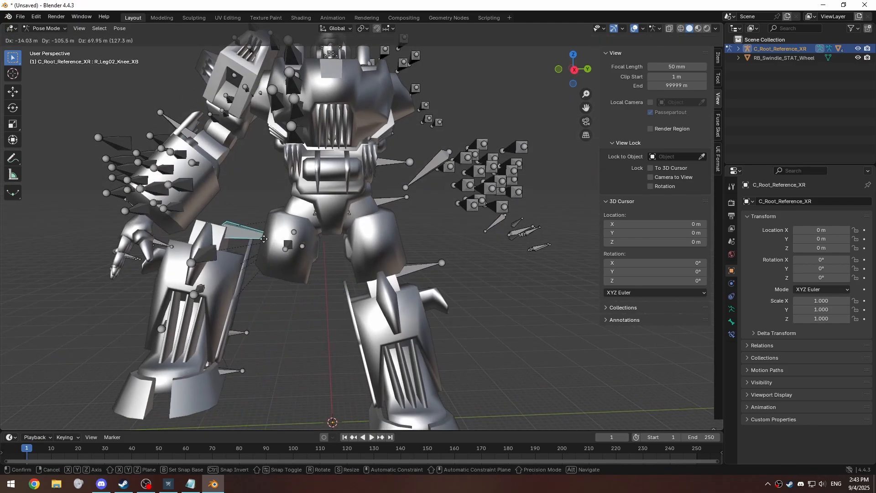
pyautogui.rightClick(395, 180)
# - Trial-move the C_Spine02_Lumbar02_XB bone, cancel the move, and return to Object Mode with nothing selected
pyautogui.keyDown('shift'); pyautogui.moveTo(395, 180); pyautogui.dragTo(374, 177, button='middle'); pyautogui.keyUp('shift')
pyautogui.keyDown('shift'); pyautogui.moveTo(374, 177); pyautogui.dragTo(367, 181); pyautogui.keyUp('shift')
pyautogui.click(369, 163)
pyautogui.press('g')
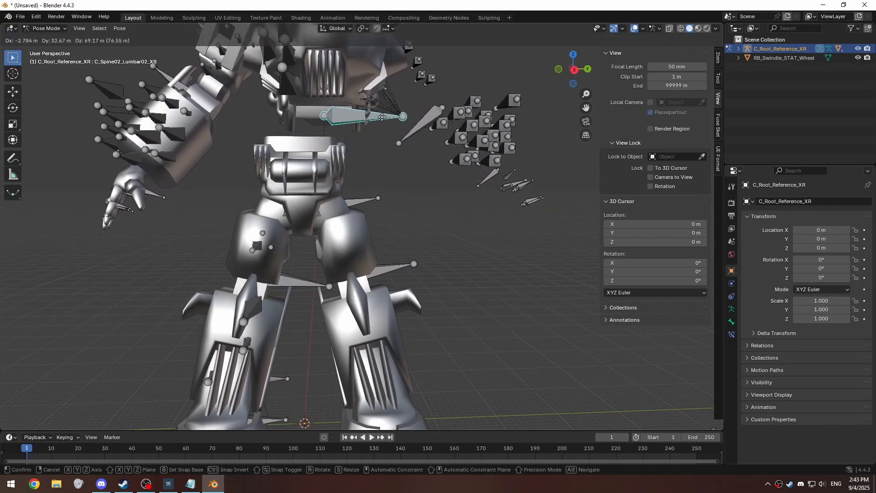
pyautogui.rightClick(405, 156)
pyautogui.click(55, 29)
pyautogui.click(54, 39)
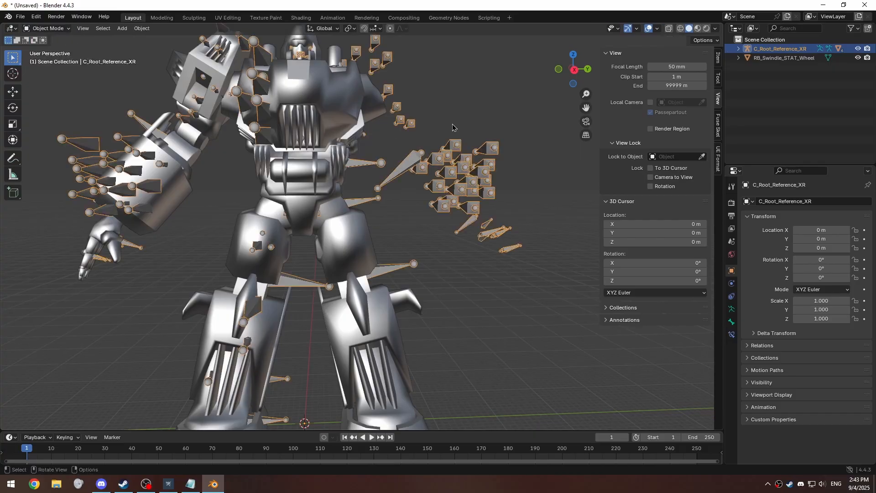
pyautogui.click(453, 124)
# - Set the scale of RB_Swindle_STAT_Wheel to 1 on the X, Y and Z axes
pyautogui.scroll(-4, 454, 119)
pyautogui.moveTo(457, 114); pyautogui.dragTo(453, 123, button='middle')
pyautogui.scroll(1, 452, 122)
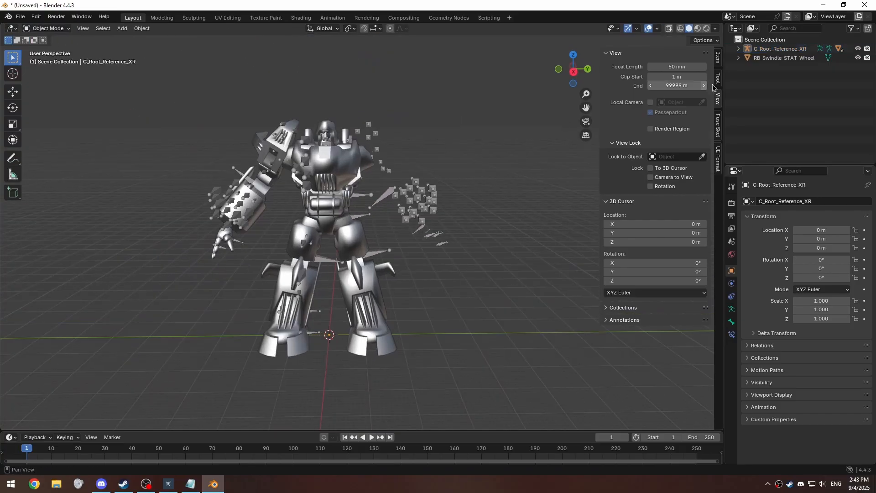
pyautogui.click(782, 57)
pyautogui.click(719, 57)
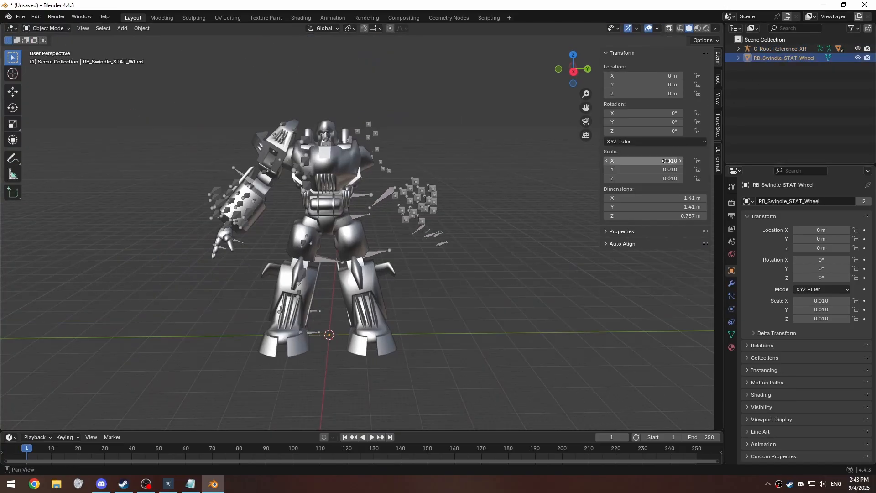
pyautogui.moveTo(666, 161); pyautogui.dragTo(666, 178)
pyautogui.write('1')
pyautogui.press('Return')
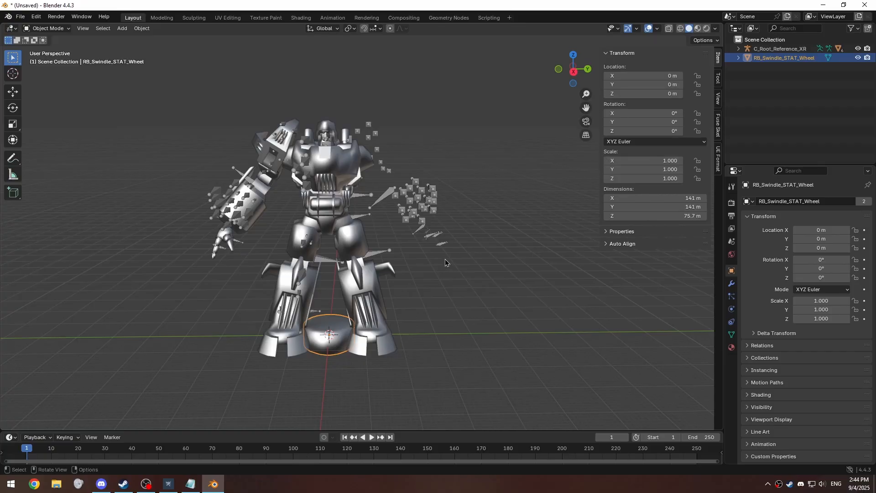
# - Add a Child Of constraint to RB_Swindle_STAT_Wheel with C_Root_Reference_XR as its target
pyautogui.keyDown('shift'); pyautogui.moveTo(445, 259); pyautogui.dragTo(469, 220, button='middle'); pyautogui.keyUp('shift')
pyautogui.click(731, 321)
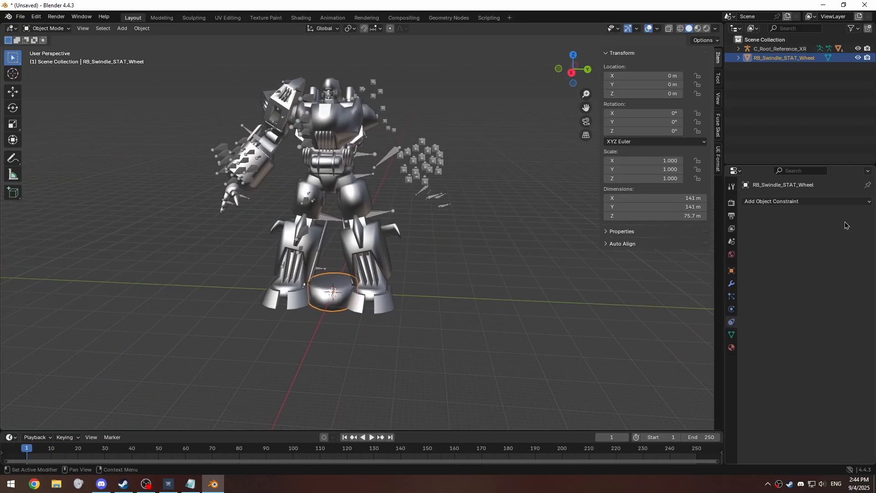
pyautogui.click(775, 201)
pyautogui.click(835, 249)
pyautogui.keyDown('shift'); pyautogui.moveTo(442, 199); pyautogui.dragTo(874, 224, button='middle'); pyautogui.keyUp('shift')
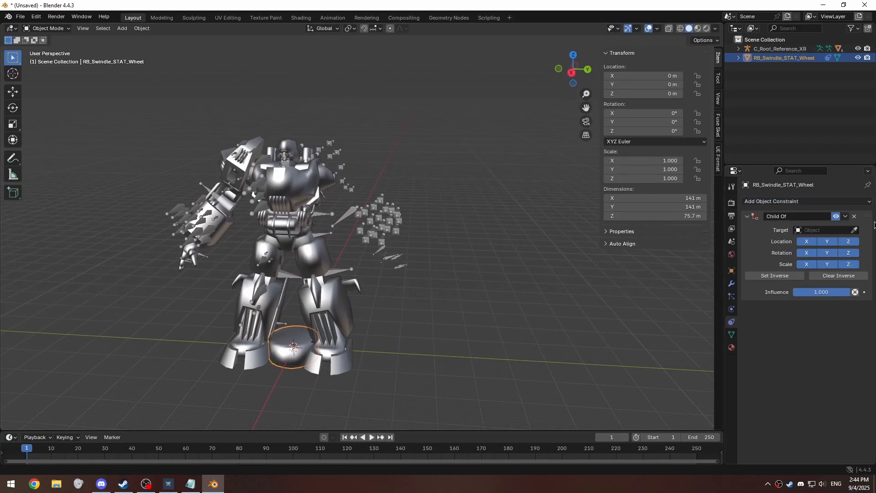
pyautogui.click(789, 49)
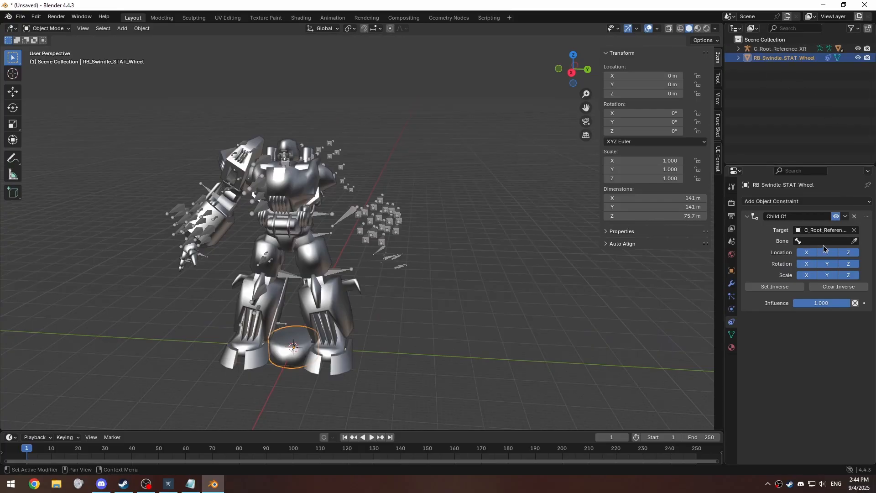
# - Copy WheelSocket_R's bone name from UPK Explorer and set R_CloudA_PadRobo04_XT as the Child Of constraint's bone in Blender
pyautogui.moveTo(168, 487)
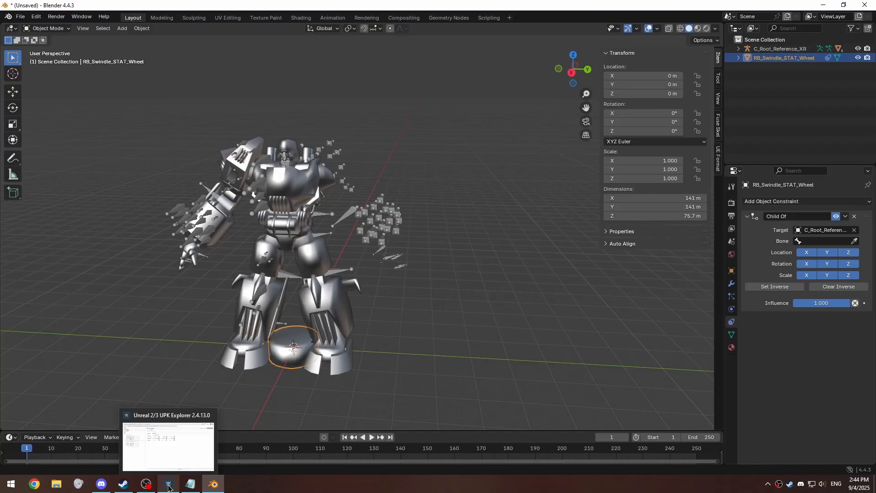
pyautogui.click(169, 487)
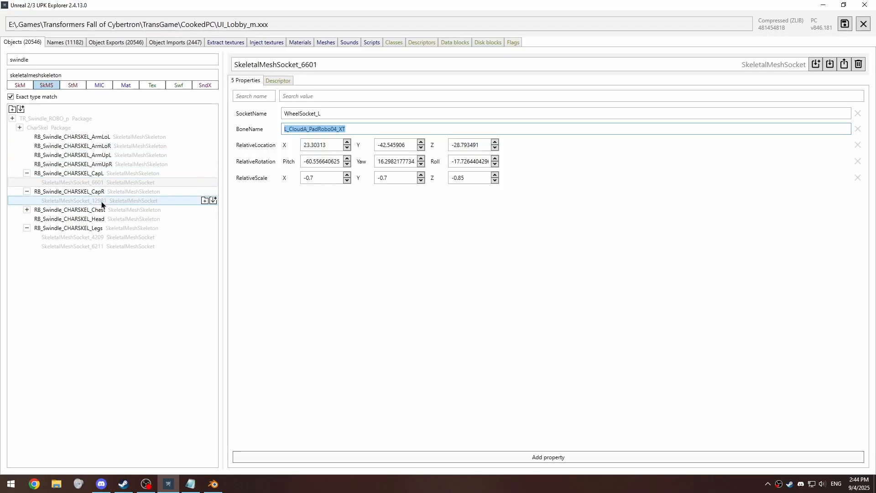
pyautogui.click(102, 201)
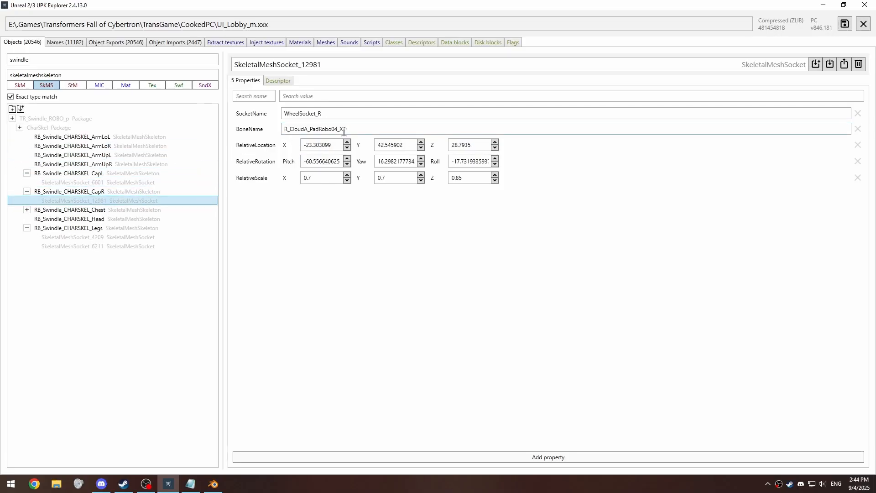
pyautogui.click(360, 132)
pyautogui.hotkey('ctrl', 'a')
pyautogui.hotkey('ctrl', 'c')
pyautogui.hotkey('alt', 'Tab')
pyautogui.click(832, 242)
pyautogui.hotkey('ctrl', 'v')
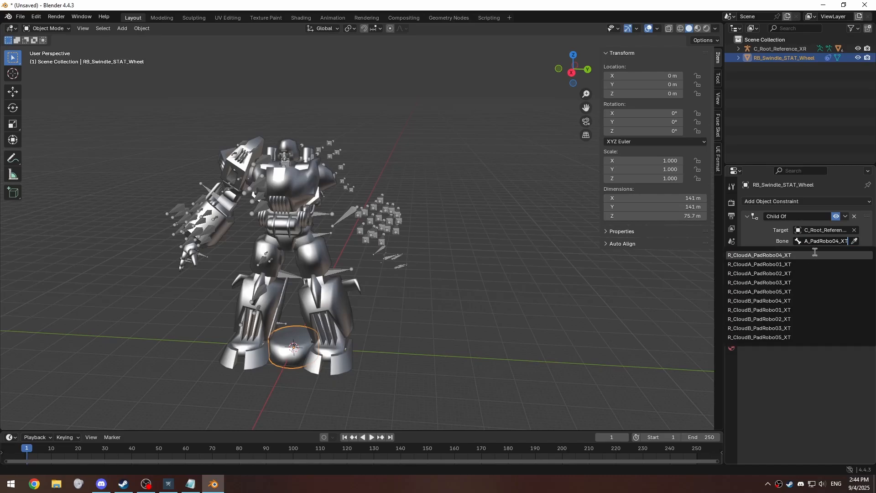
pyautogui.click(814, 254)
# - Copy WheelSocket_R's relative X location, -23.303099, from UPK Explorer into the wheel's X location in Blender
pyautogui.scroll(4, 373, 176)
pyautogui.moveTo(379, 191); pyautogui.dragTo(674, 60, button='middle')
pyautogui.hotkey('alt', 'Tab')
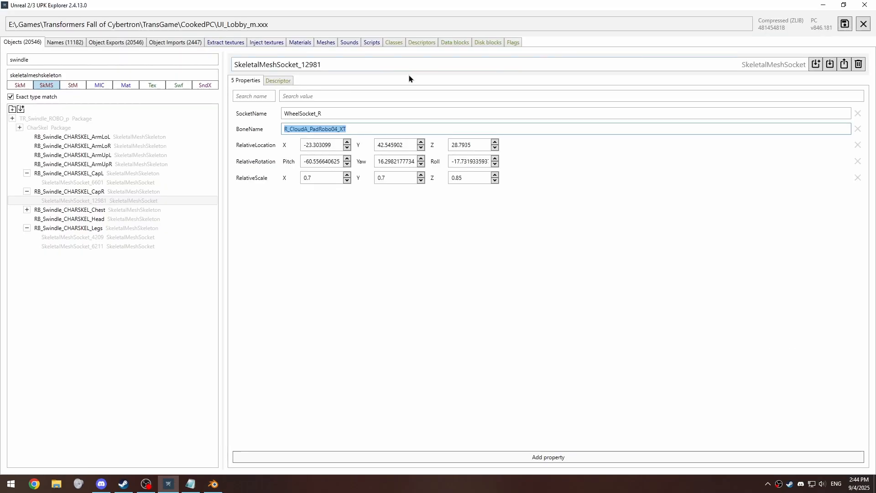
pyautogui.click(316, 144)
pyautogui.hotkey('alt', 'Tab')
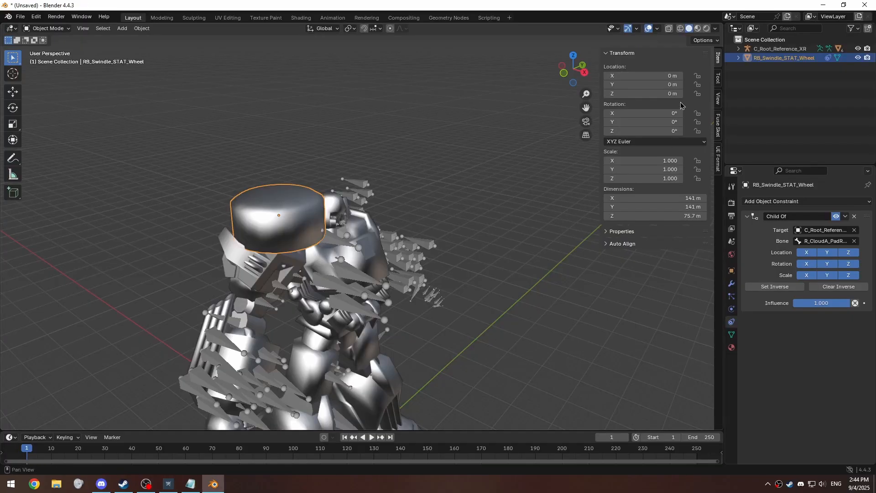
pyautogui.click(659, 75)
pyautogui.hotkey('ctrl', 'v')
pyautogui.press('Return')
# - Copy WheelSocket_R's relative Z location, 28.7935, from UPK Explorer into the wheel's Z location in Blender
pyautogui.hotkey('alt', 'Tab')
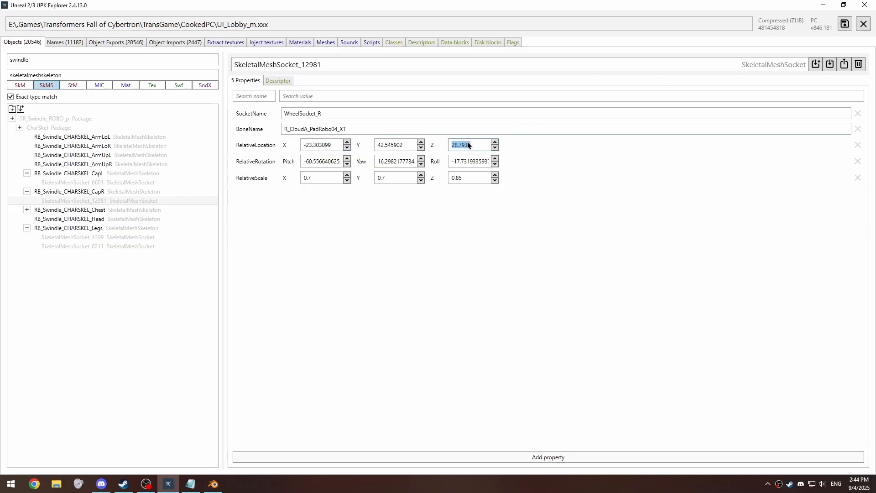
pyautogui.hotkey('alt', 'Tab')
pyautogui.click(659, 91)
pyautogui.hotkey('ctrl', 'v')
pyautogui.press('Return')
# - Copy WheelSocket_R's relative Y location from UPK Explorer and enter it negated, -42.545902, as the wheel's Y location in Blender
pyautogui.hotkey('alt', 'Tab')
pyautogui.hotkey('alt', 'Tab')
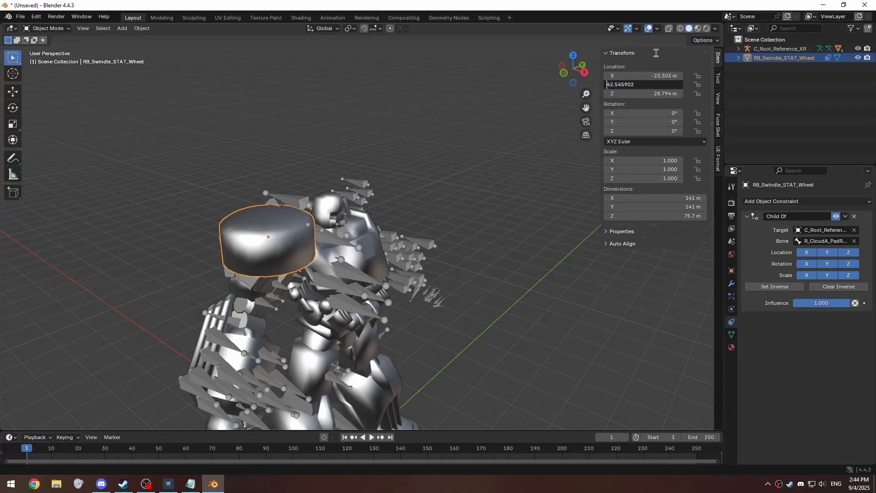
pyautogui.write('-')
pyautogui.press('Return')
pyautogui.moveTo(400, 158); pyautogui.dragTo(438, 201, button='middle')
# - Apply WheelSocket_R's relative scale from UPK Explorer to the wheel in Blender: 0.7 on X and Y, 0.85 on Z
pyautogui.hotkey('alt', 'Tab')
pyautogui.hotkey('alt', 'Tab')
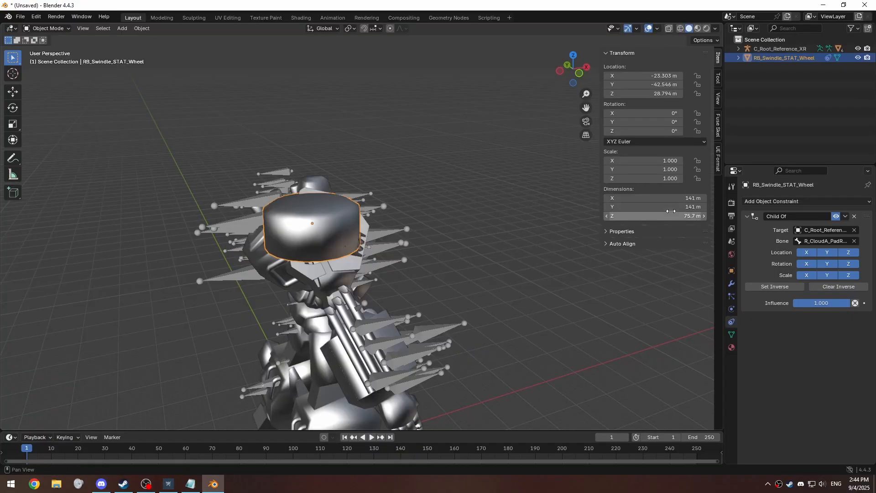
pyautogui.moveTo(675, 161); pyautogui.dragTo(674, 169)
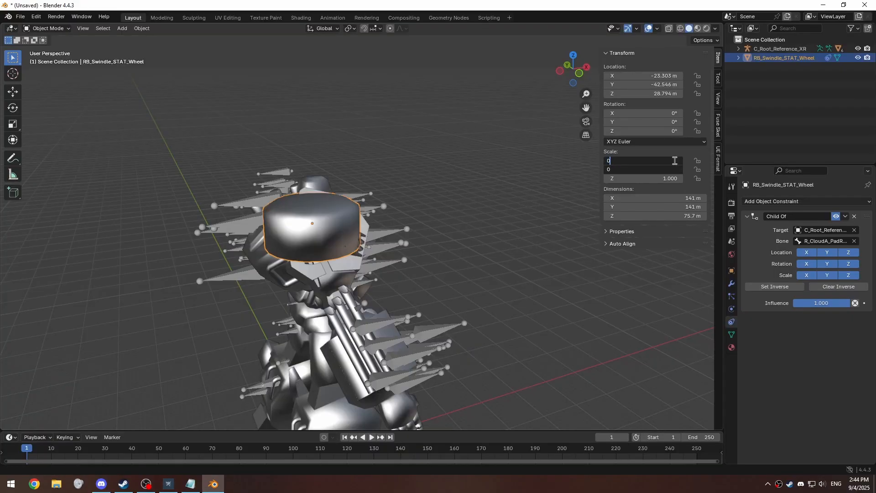
pyautogui.write('0.7')
pyautogui.press('Return')
pyautogui.hotkey('alt', 'Tab')
pyautogui.hotkey('alt', 'Tab')
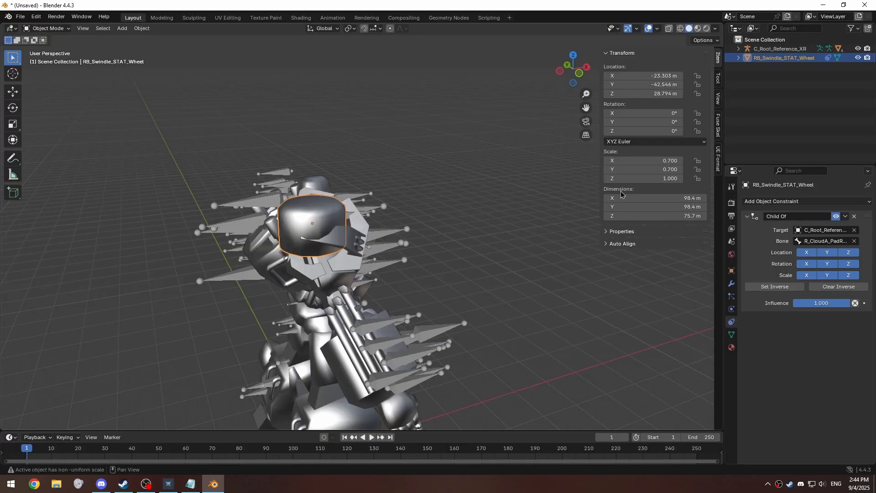
pyautogui.click(633, 178)
pyautogui.write('0.85')
pyautogui.press('Return')
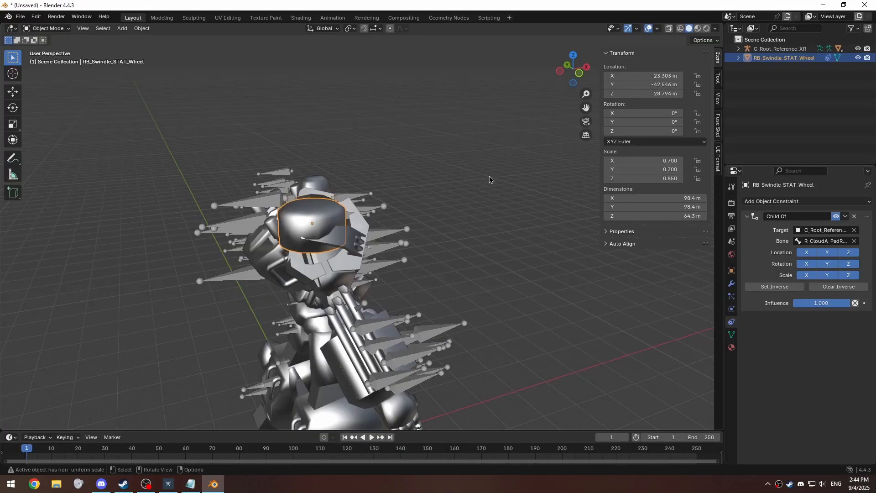
pyautogui.moveTo(489, 180); pyautogui.dragTo(350, 241, button='middle')
pyautogui.scroll(4, 350, 241)
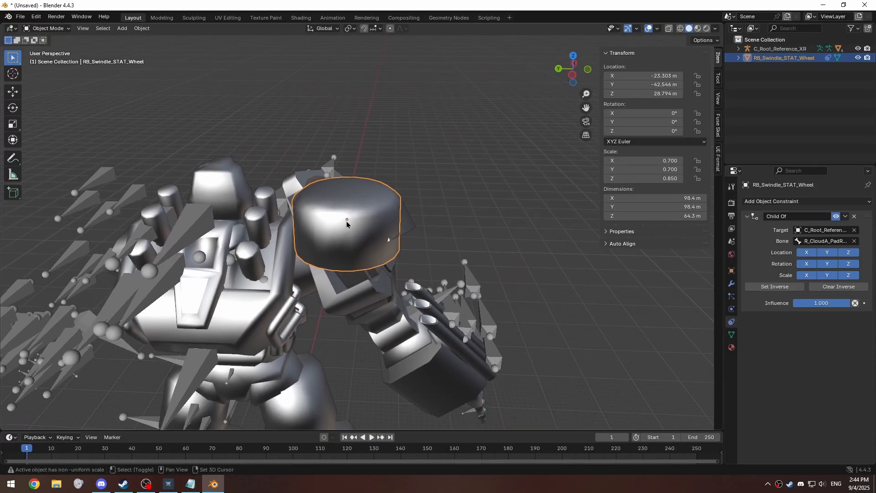
# - Check the axis mapping in Notepad and copy the socket's Roll, -17.73193359375, from UPK Explorer into the wheel's X rotation in Blender
pyautogui.click(192, 489)
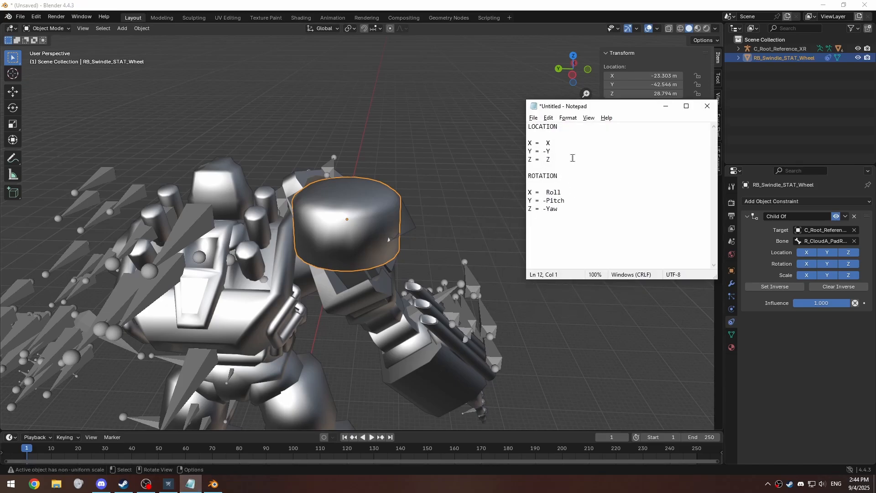
pyautogui.click(176, 481)
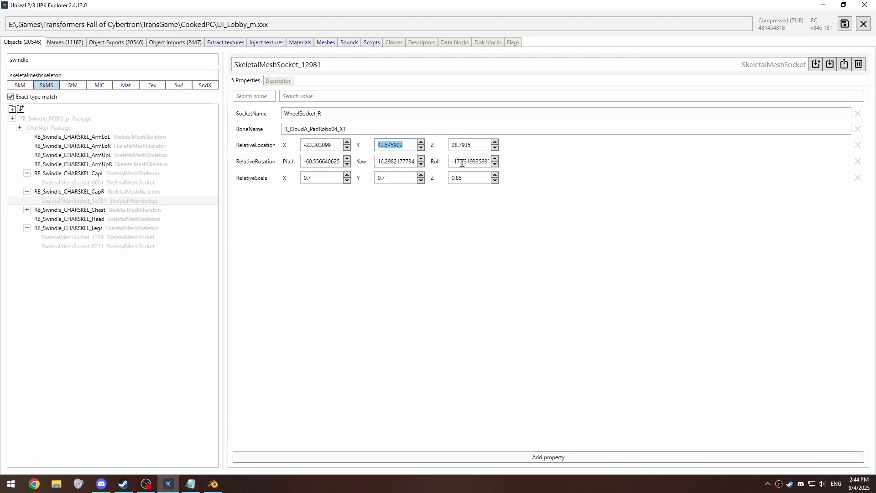
pyautogui.hotkey('alt', 'Tab')
pyautogui.hotkey('alt', 'Tab')
pyautogui.click(642, 113)
pyautogui.write('-17.73193359375')
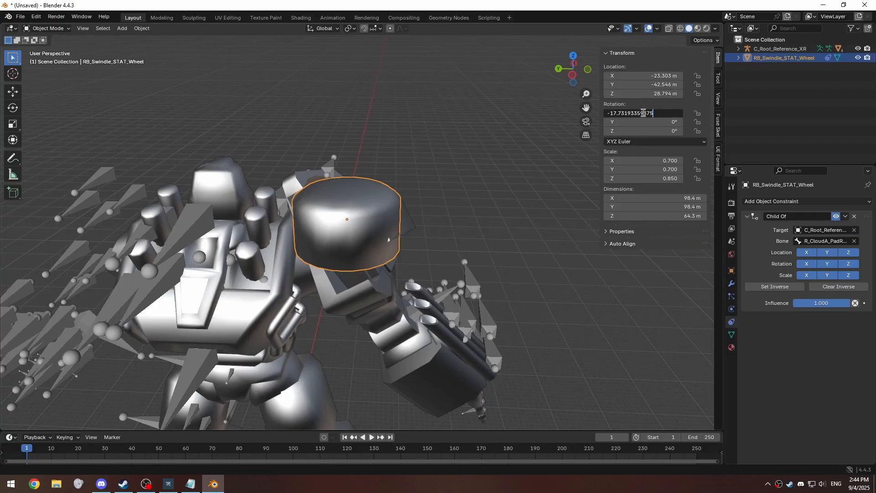
pyautogui.press('Return')
# - Copy the socket's Pitch from UPK Explorer and enter it negated, 60.556640625, as the wheel's Y rotation in Blender
pyautogui.hotkey('alt', 'Tab')
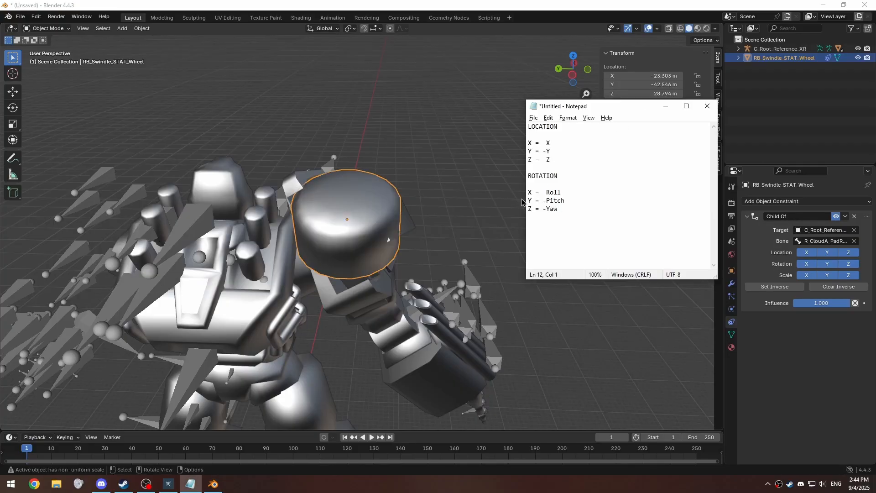
pyautogui.click(173, 484)
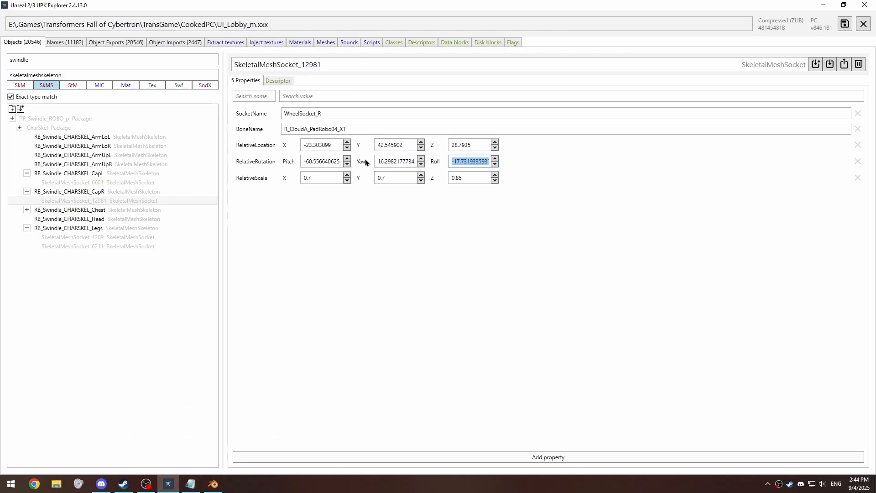
pyautogui.doubleClick(318, 162)
pyautogui.hotkey('ctrl', 'c')
pyautogui.hotkey('alt', 'Tab')
pyautogui.hotkey('alt', 'Tab')
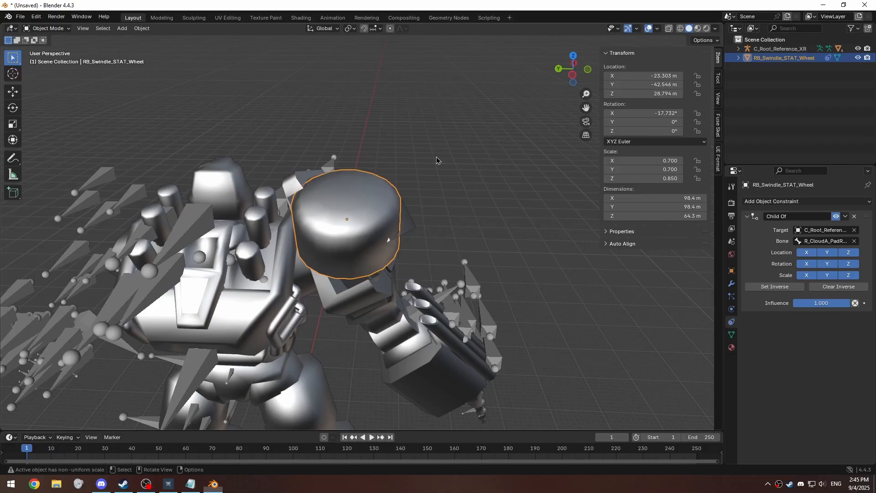
pyautogui.click(659, 122)
pyautogui.hotkey('ctrl', 'v')
pyautogui.press('Return')
# - Copy the socket's Yaw from UPK Explorer and enter it negated, -16.2982177734375, as the wheel's Z rotation in Blender
pyautogui.hotkey('alt', 'Tab')
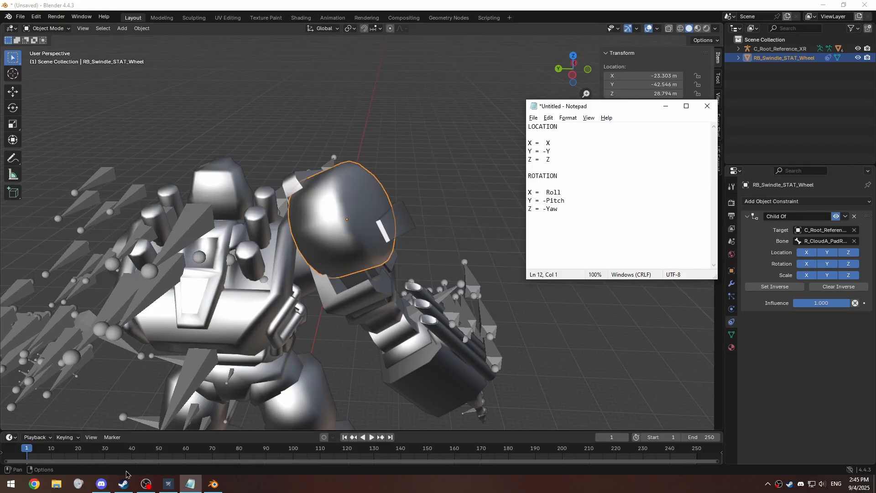
pyautogui.click(160, 487)
pyautogui.moveTo(378, 164); pyautogui.dragTo(471, 144)
pyautogui.hotkey('ctrl', 'c')
pyautogui.hotkey('alt', 'Tab')
pyautogui.hotkey('alt', 'Tab')
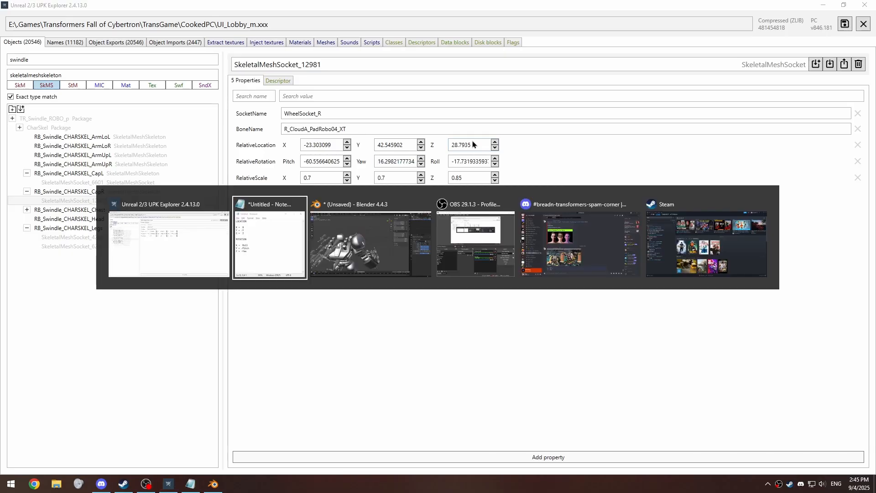
pyautogui.click(682, 132)
pyautogui.hotkey('ctrl', 'v')
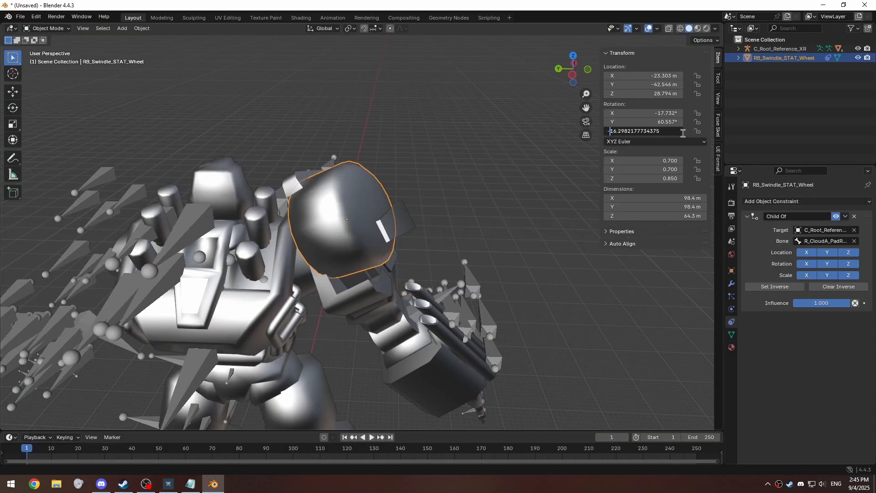
pyautogui.press('Return')
# - Join the shoulder wheel RB_Swindle_STAT_Wheel into the RB_Swindle_CHARSKEL_CapR.001 mesh
pyautogui.moveTo(434, 197)
pyautogui.mouseDown(button='middle')
pyautogui.moveTo(384, 221)
pyautogui.moveTo(248, 193)
pyautogui.moveTo(453, 289)
pyautogui.moveTo(416, 279)
pyautogui.moveTo(437, 189)
pyautogui.mouseUp(button='middle')
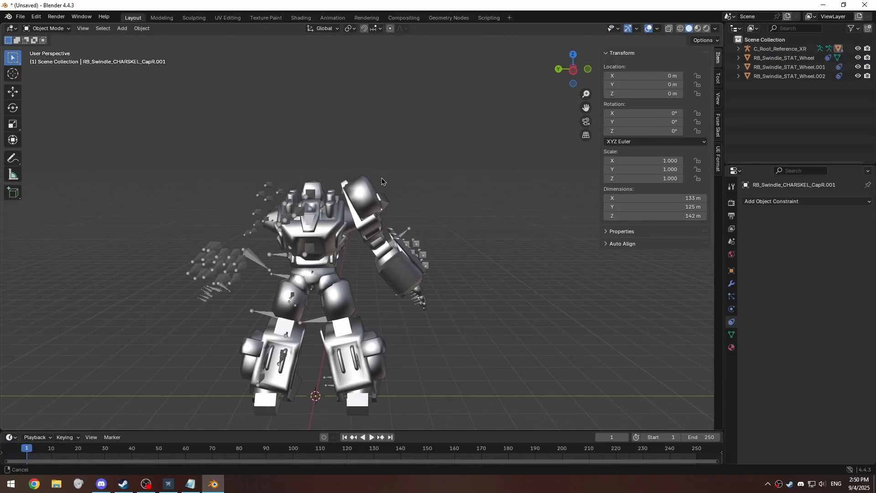
pyautogui.scroll(3, 384, 182)
pyautogui.moveTo(404, 182); pyautogui.dragTo(385, 247, button='middle')
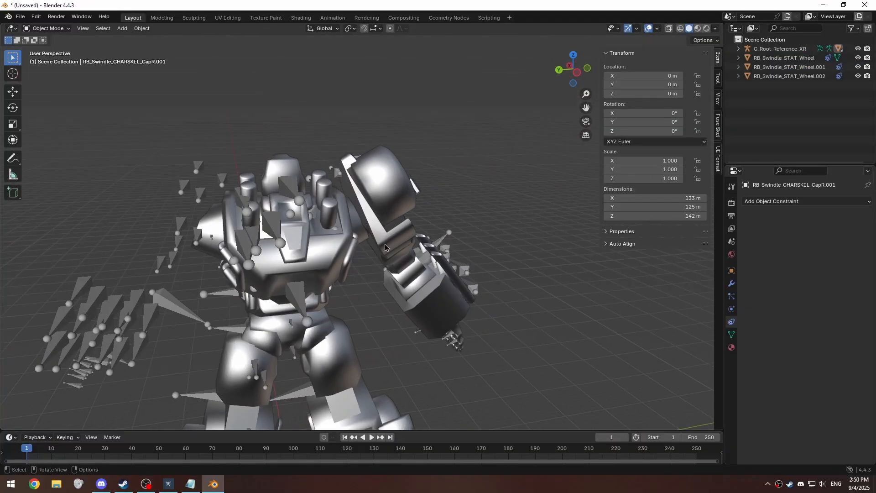
pyautogui.click(383, 173)
pyautogui.keyDown('shift'); pyautogui.moveTo(391, 162); pyautogui.dragTo(372, 144, button='middle'); pyautogui.keyUp('shift')
pyautogui.keyDown('shift'); pyautogui.click(365, 225); pyautogui.keyUp('shift')
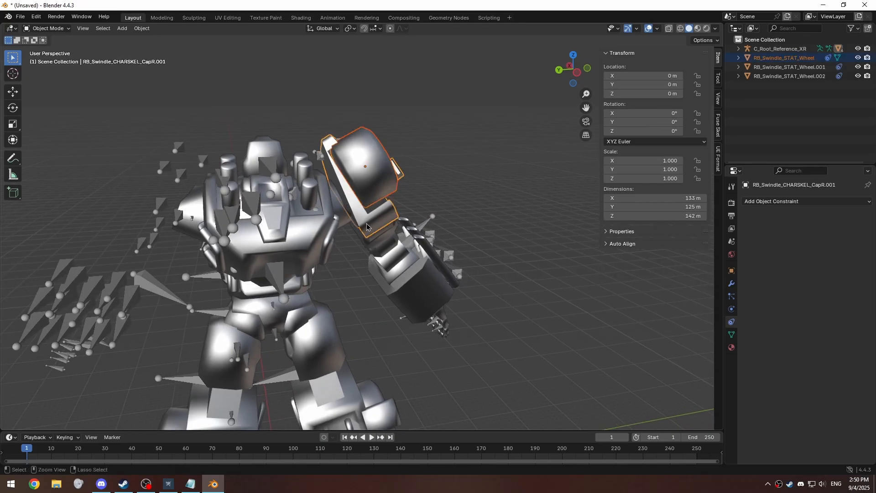
pyautogui.hotkey('ctrl', 'j')
# - Join the two leg wheels, RB_Swindle_STAT_Wheel.001 and RB_Swindle_STAT_Wheel.002, into the RB_Swindle_CHARSKEL_Legs.001 mesh
pyautogui.moveTo(401, 258); pyautogui.dragTo(433, 296, button='middle')
pyautogui.click(414, 297)
pyautogui.keyDown('shift'); pyautogui.click(190, 313); pyautogui.keyUp('shift')
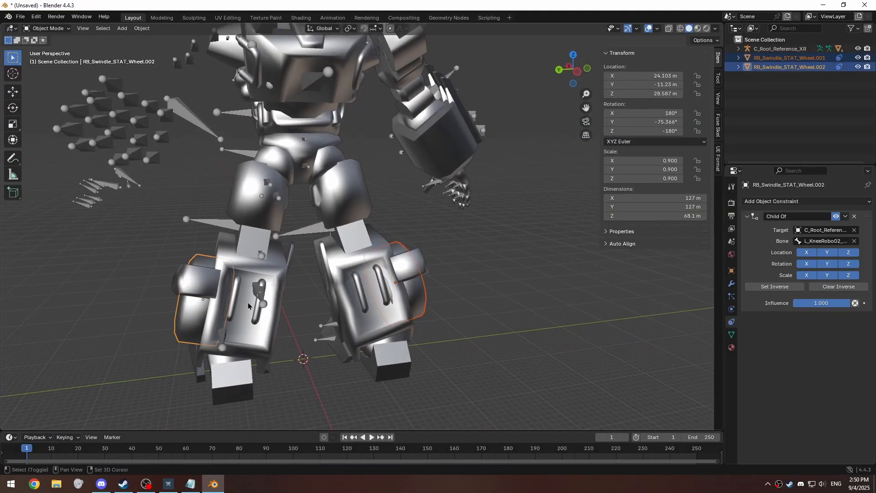
pyautogui.keyDown('shift'); pyautogui.click(286, 268); pyautogui.keyUp('shift')
pyautogui.hotkey('ctrl', 'j')
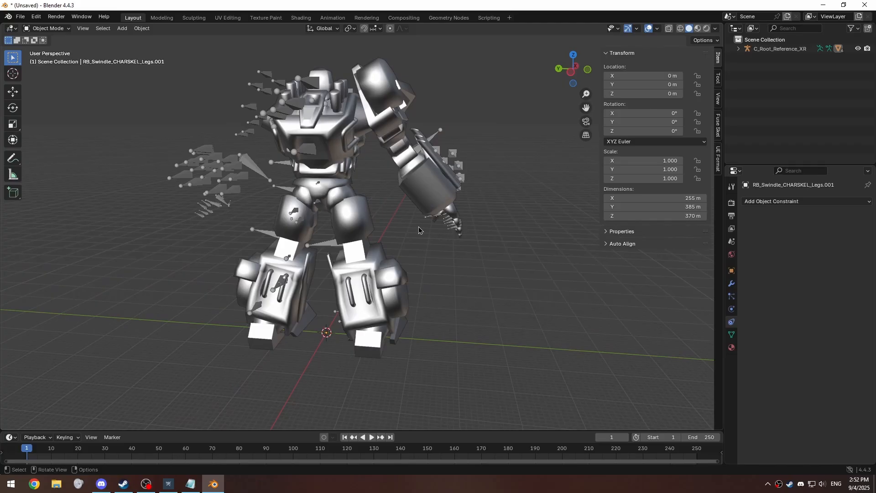
# - Enable the Face Orientation overlay and inspect the leg wheels for reversed faces
pyautogui.click(657, 30)
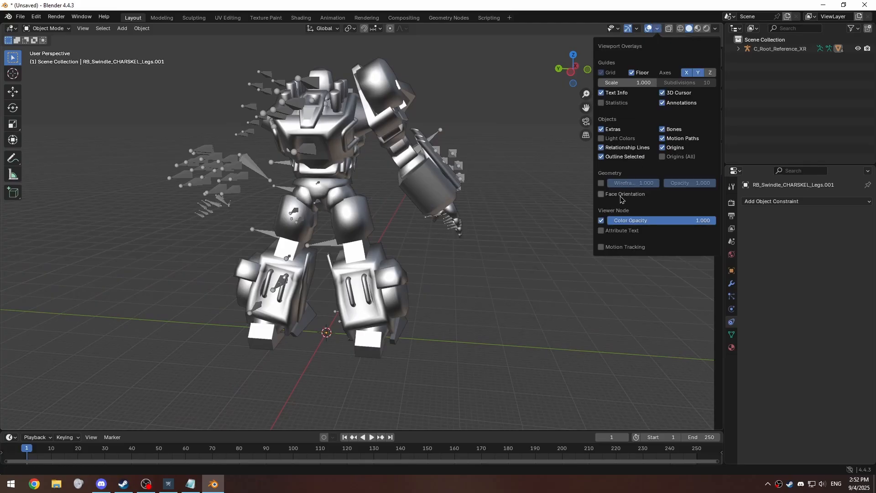
pyautogui.click(602, 194)
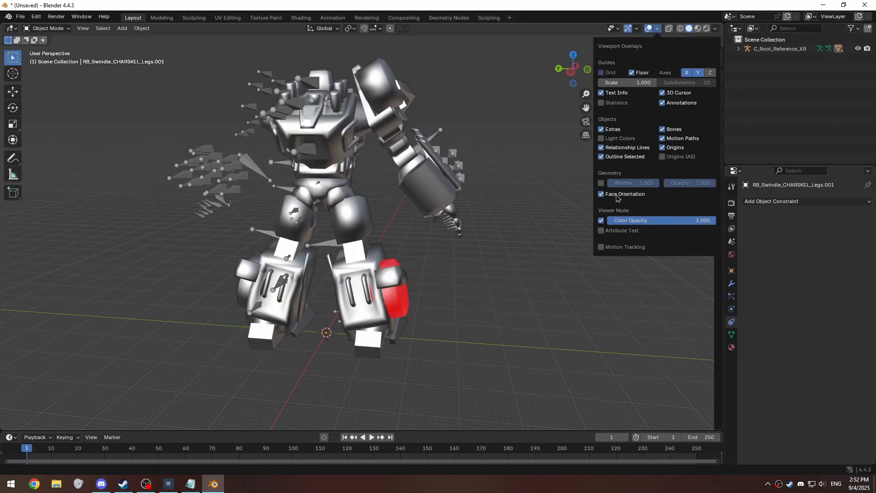
pyautogui.press('n')
pyautogui.moveTo(396, 233); pyautogui.dragTo(289, 233, button='middle')
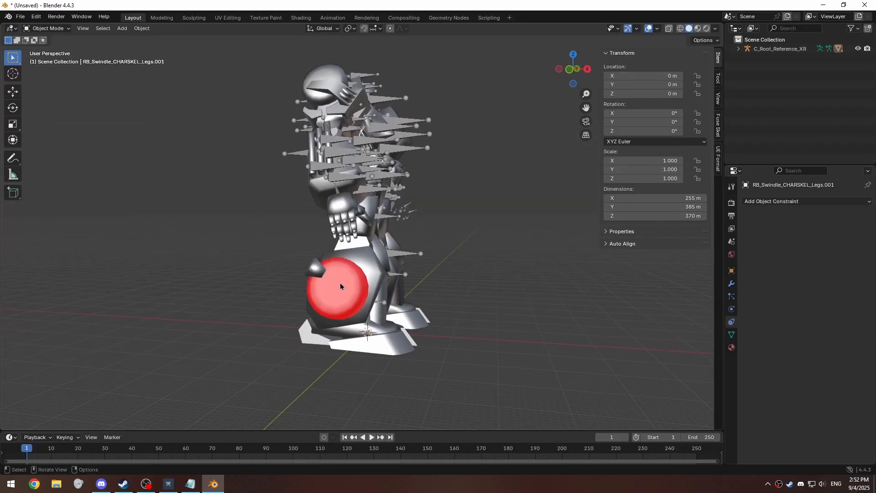
pyautogui.moveTo(340, 286); pyautogui.dragTo(405, 273, button='middle')
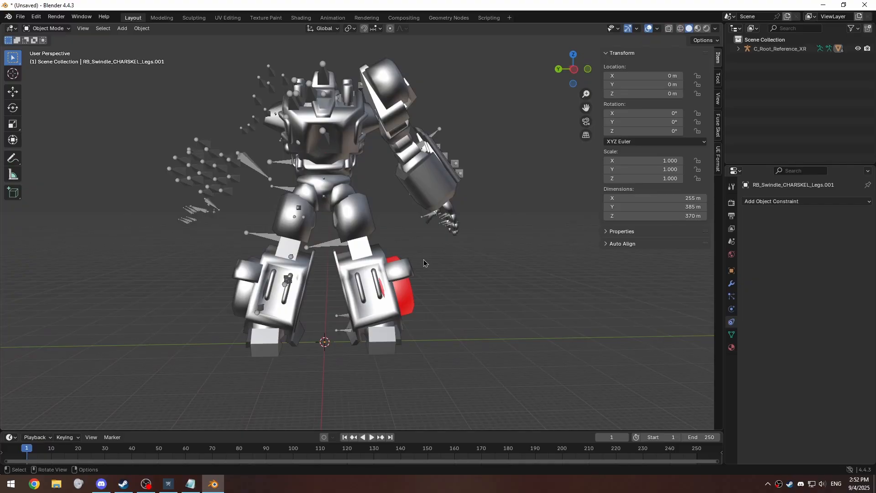
# - Enter Edit Mode on the legs mesh and select all linked faces of the red leg wheel
pyautogui.moveTo(304, 205); pyautogui.dragTo(402, 256, button='middle')
pyautogui.click(368, 270)
pyautogui.press('Tab')
pyautogui.scroll(2, 402, 256)
pyautogui.scroll(-3, 403, 256)
pyautogui.click(363, 308)
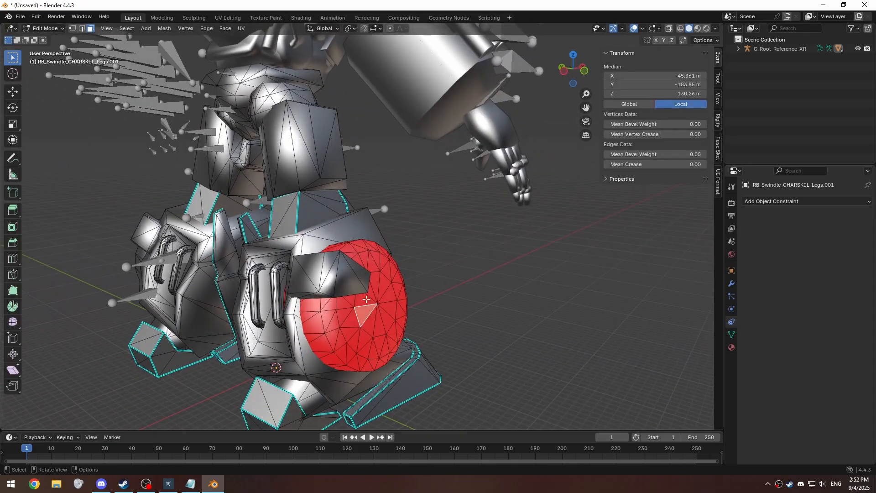
pyautogui.moveTo(362, 308); pyautogui.dragTo(299, 246, button='middle')
pyautogui.press('l')
pyautogui.press('g')
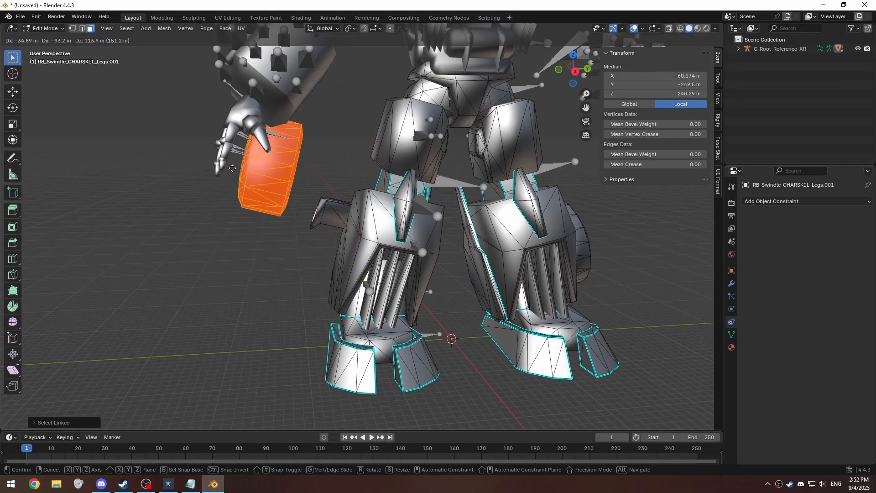
pyautogui.press('Escape')
# - Flip the normals of the selected wheel faces and return to Object Mode
pyautogui.moveTo(319, 169); pyautogui.dragTo(299, 102, button='middle')
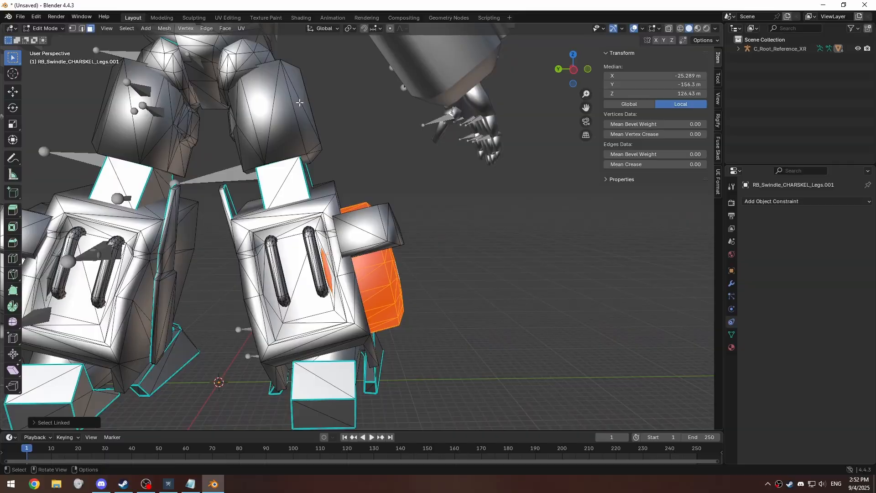
pyautogui.click(164, 28)
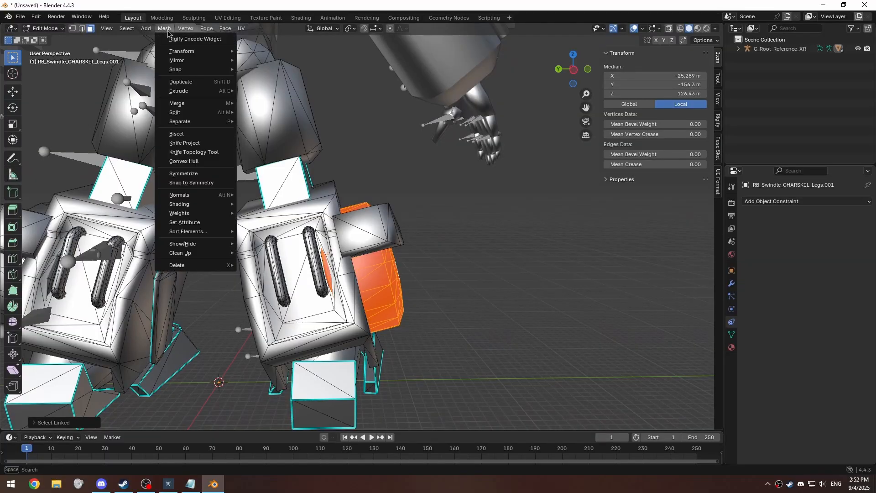
pyautogui.moveTo(228, 199)
pyautogui.click(255, 195)
pyautogui.moveTo(273, 196); pyautogui.dragTo(372, 189, button='middle')
pyautogui.press('Tab')
pyautogui.moveTo(449, 226); pyautogui.dragTo(476, 190, button='middle')
pyautogui.scroll(-1, 477, 191)
pyautogui.click(460, 101)
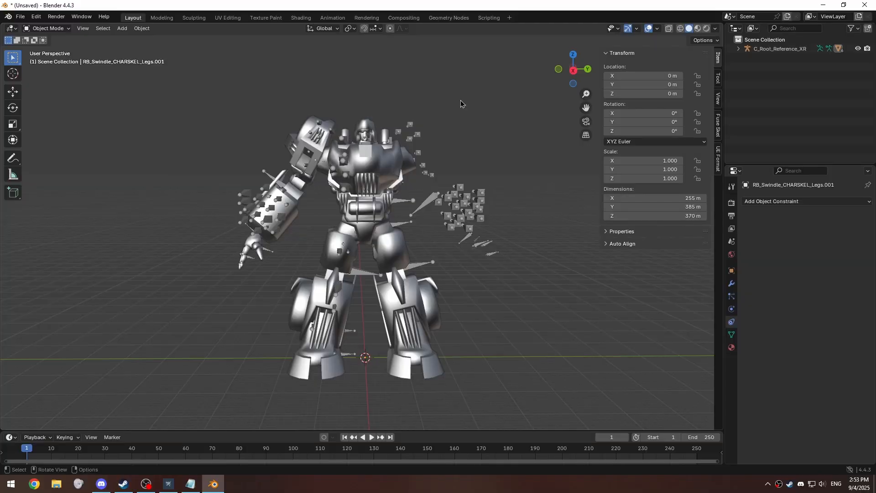
# - Start saving the project under a new name and create a folder named blend files in D:\mod projects\WFC_SwindleOverSoundwave
pyautogui.click(20, 16)
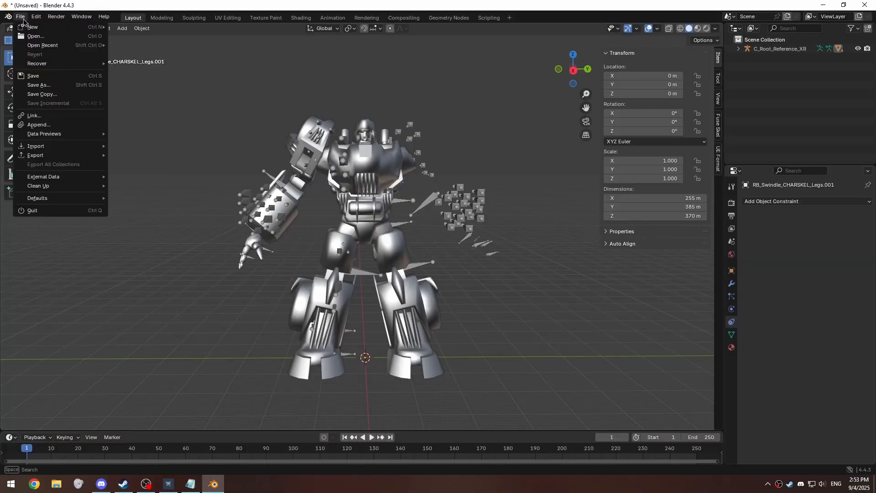
pyautogui.click(43, 85)
pyautogui.click(269, 110)
pyautogui.click(269, 110)
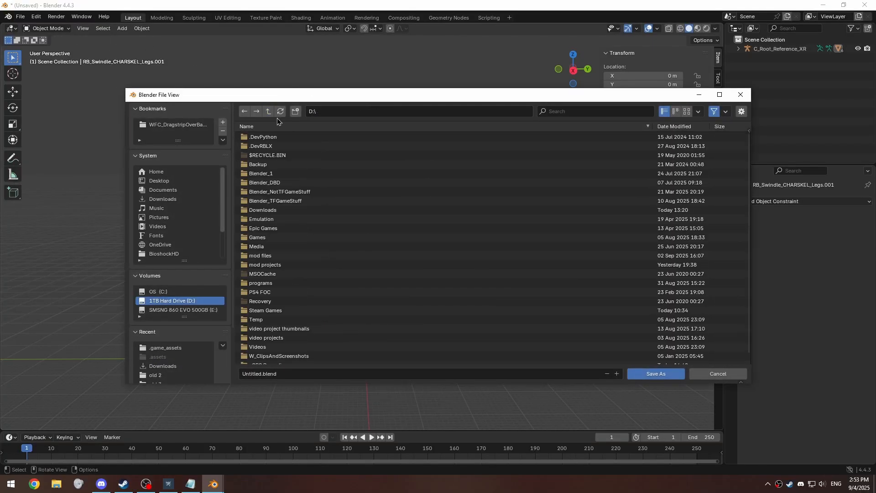
pyautogui.doubleClick(285, 264)
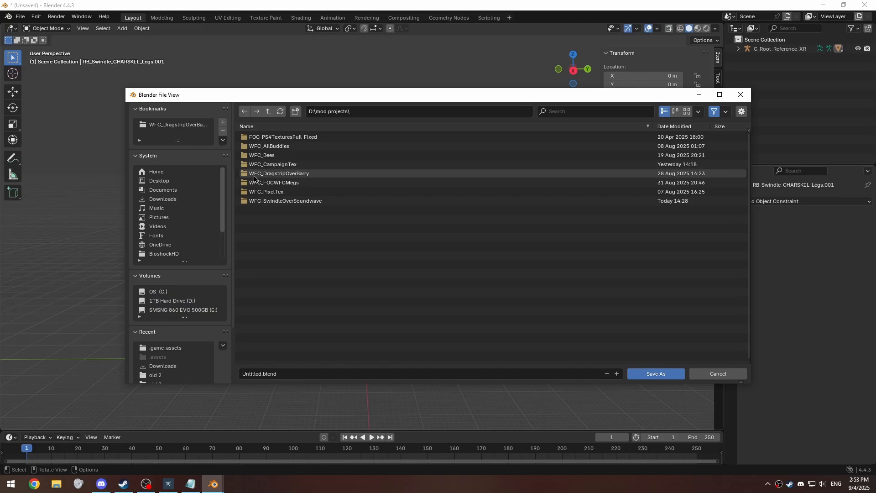
pyautogui.doubleClick(270, 201)
pyautogui.rightClick(271, 204)
pyautogui.click(229, 284)
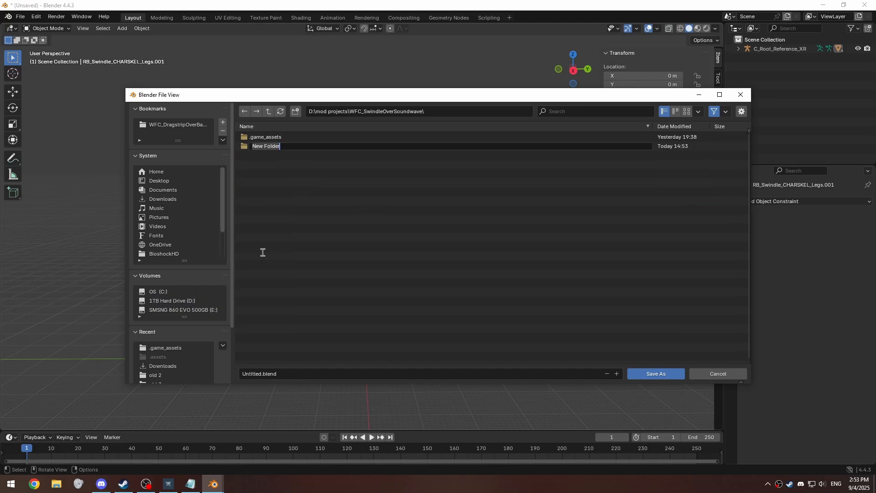
pyautogui.write('blend files')
pyautogui.press('Return')
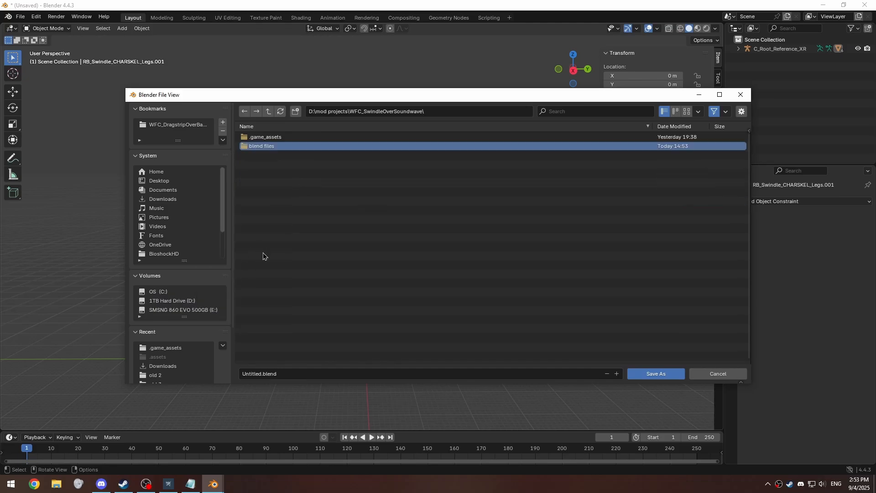
# - Save the project as rigging01.blend in the blend files folder
pyautogui.doubleClick(254, 147)
pyautogui.press('BackSpace')
pyautogui.write('riggin')
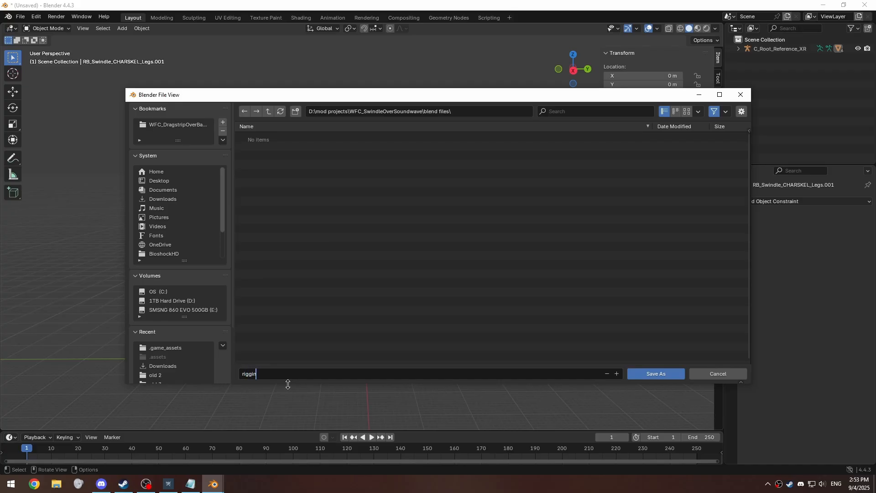
pyautogui.write('g01.blend')
pyautogui.click(644, 374)
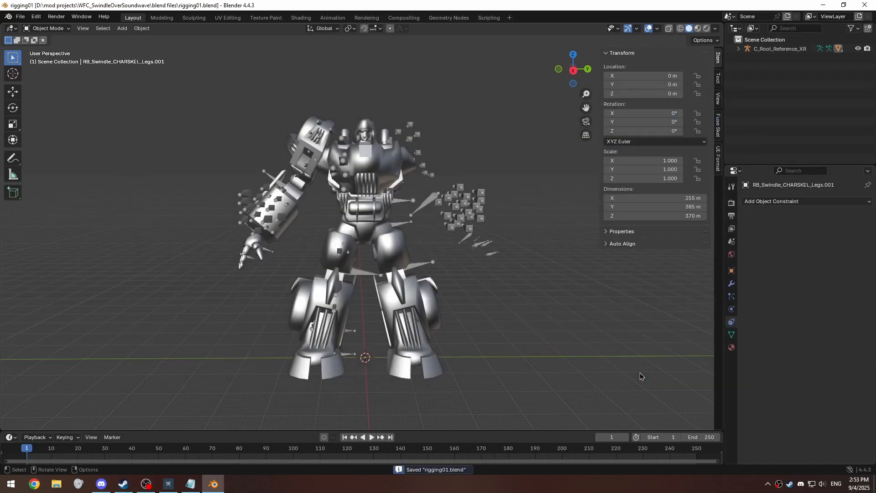